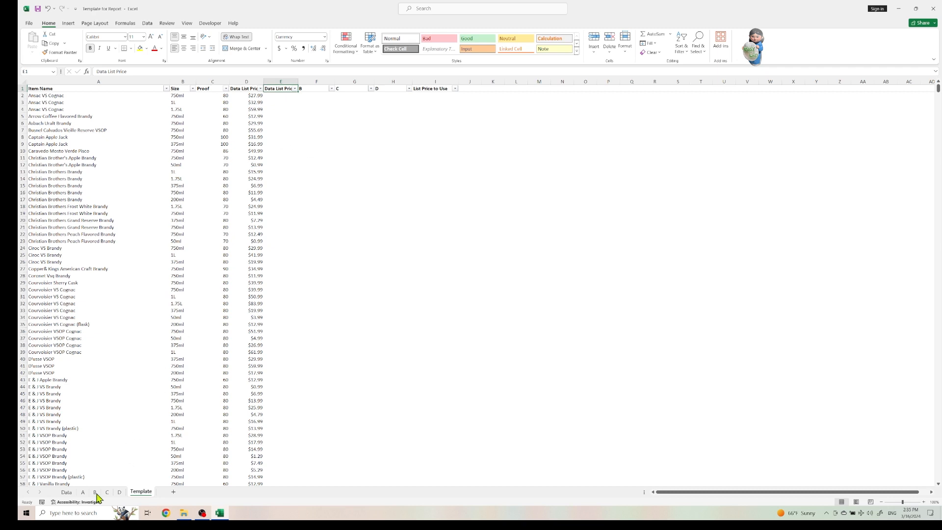
Widen the Proof column slightly on the Data sheet
left_click(68, 492)
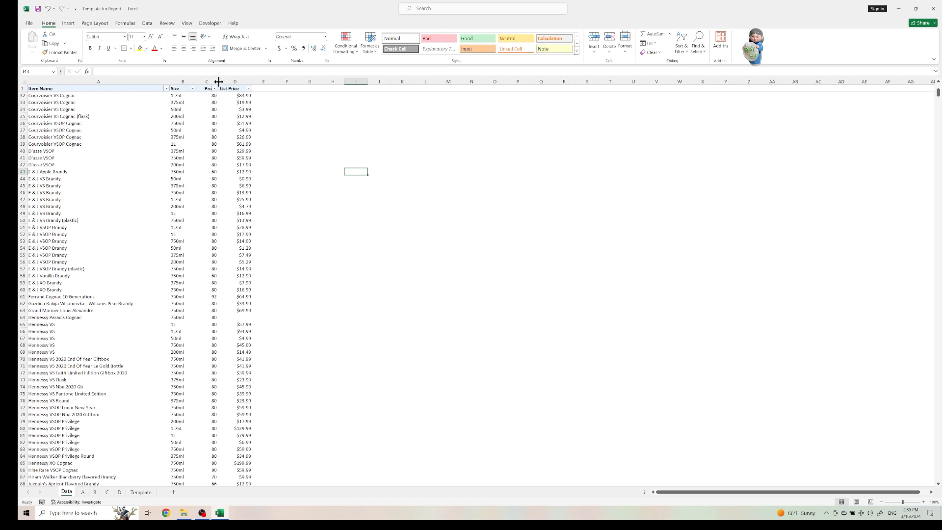
left_click_drag(219, 82, 234, 81)
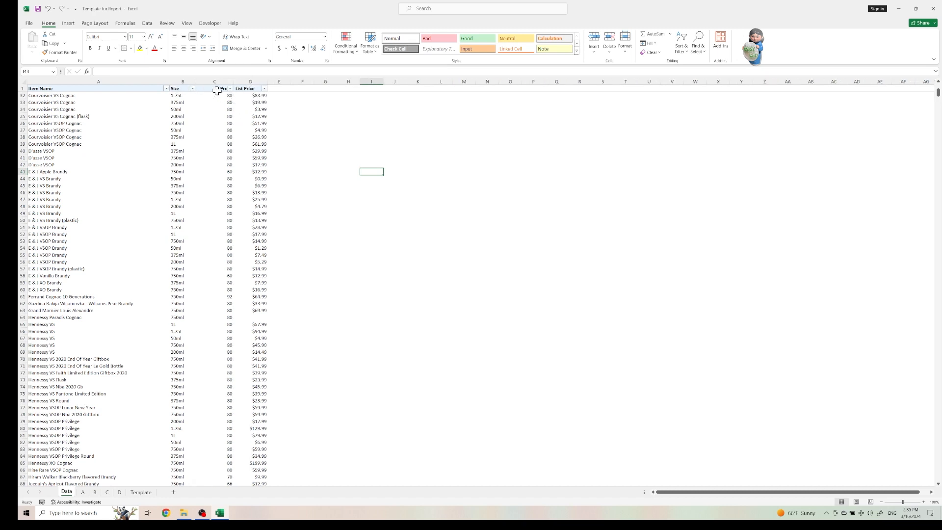
left_click(217, 90)
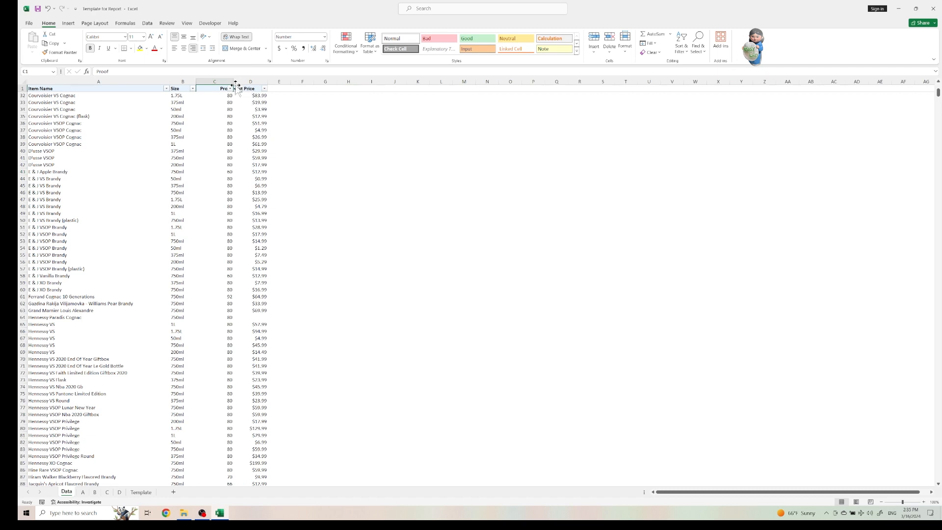
left_click_drag(234, 81, 228, 81)
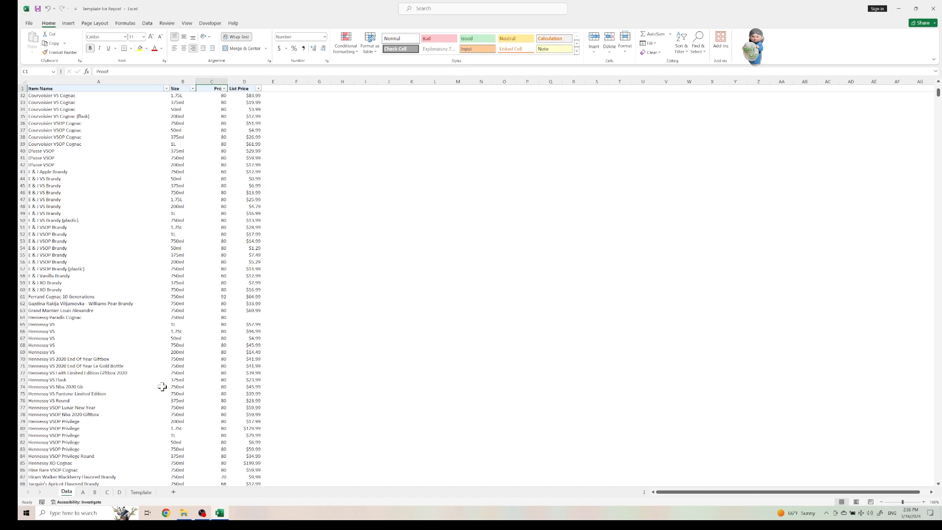
right_click(72, 492)
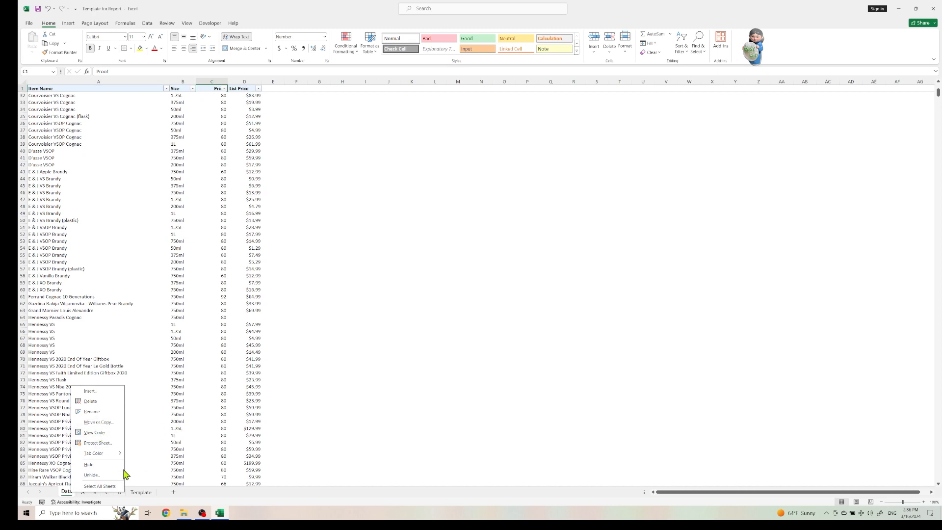
left_click(319, 478)
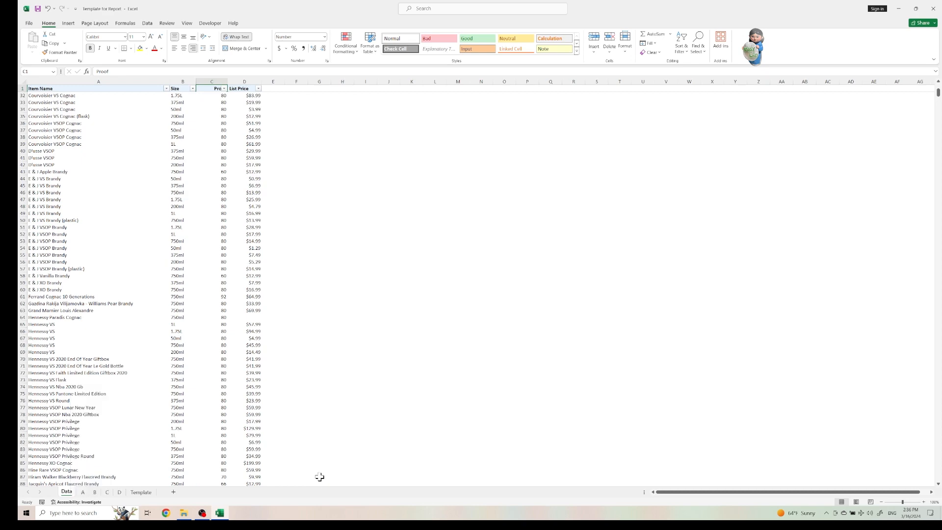
Look through sheets A, B, C and D, and compare the layout of sheet A with the Data sheet
left_click(83, 492)
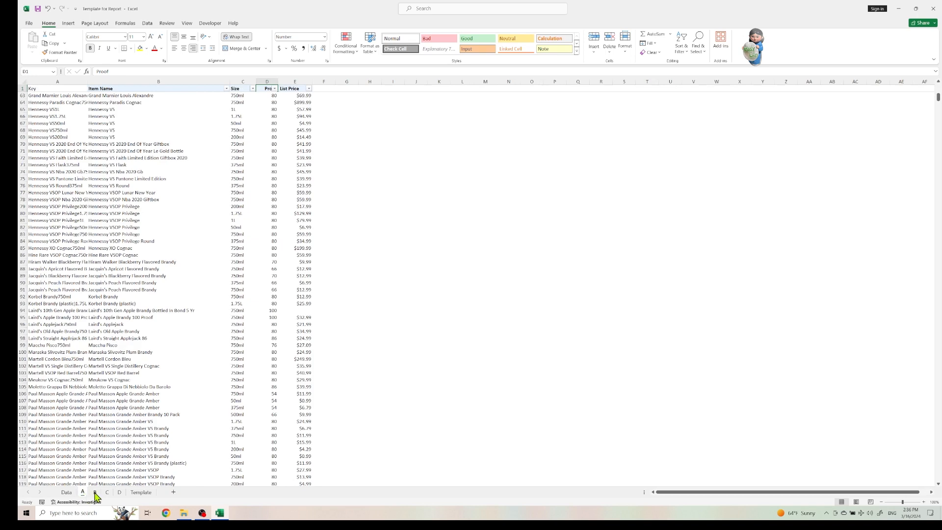
left_click(95, 492)
left_click(108, 493)
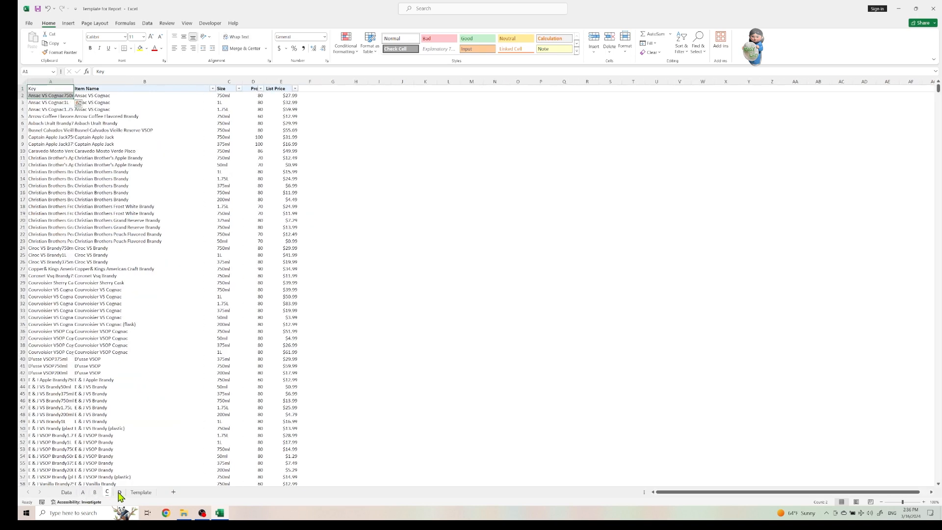
left_click(120, 493)
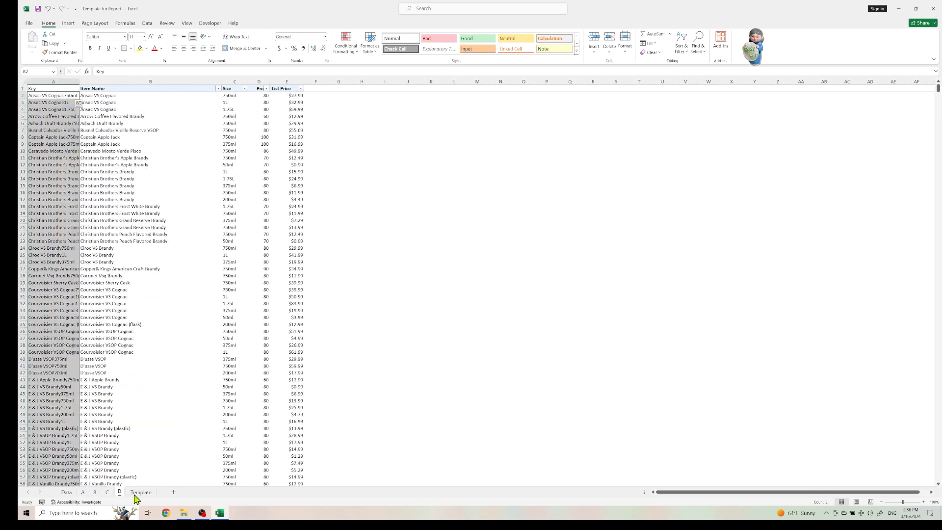
left_click(83, 492)
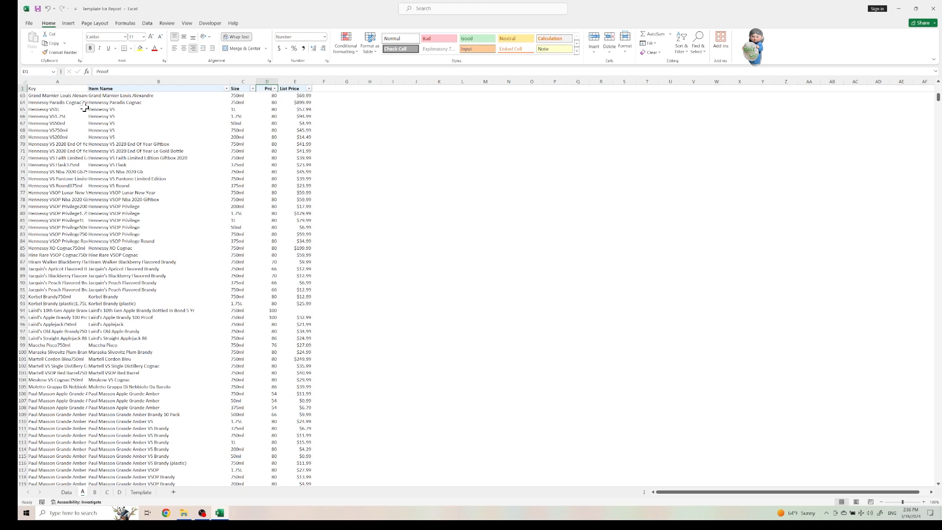
left_click(69, 492)
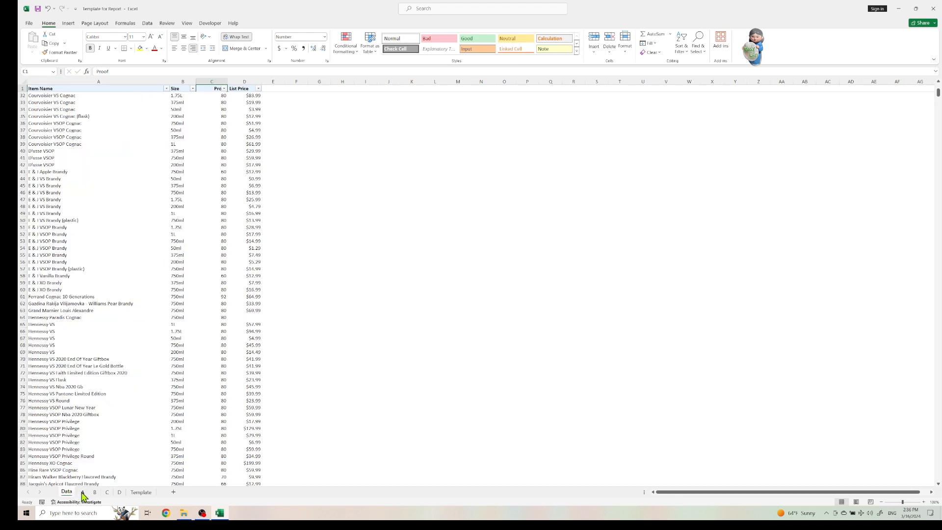
left_click(83, 493)
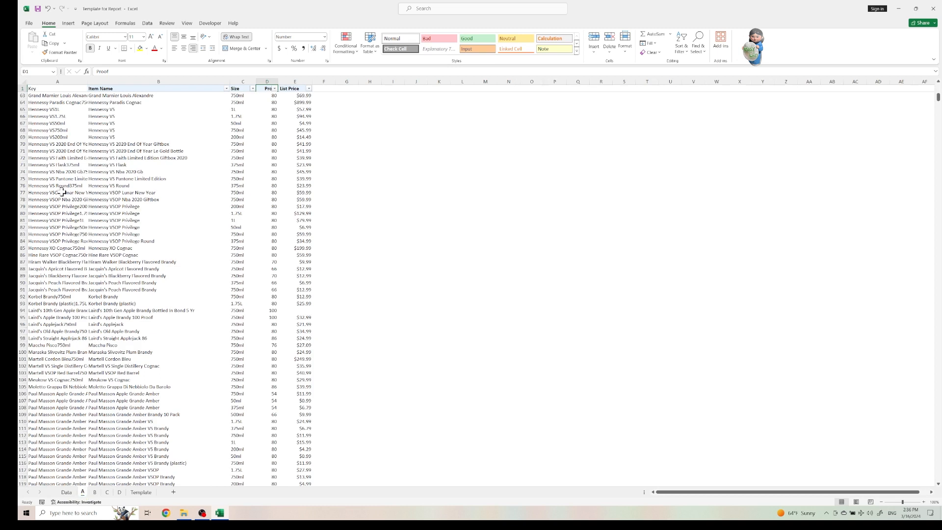
Inspect the Key column on sheet A and the formula behind its cell A63
left_click(57, 81)
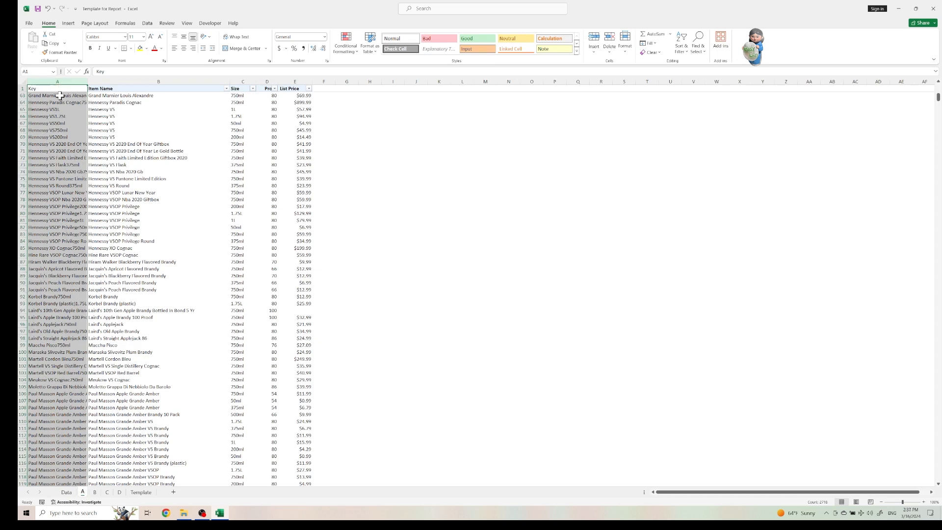
left_click(60, 95)
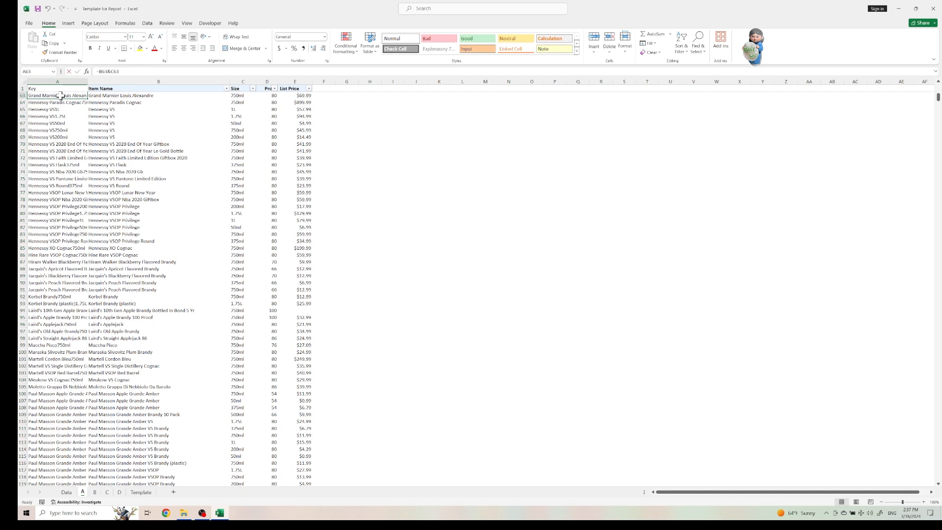
double_click(60, 95)
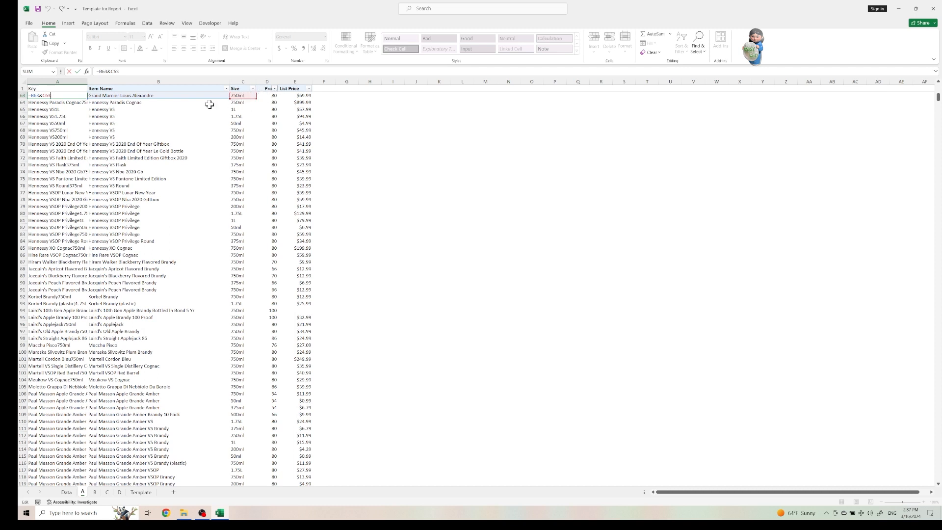
left_click(117, 111)
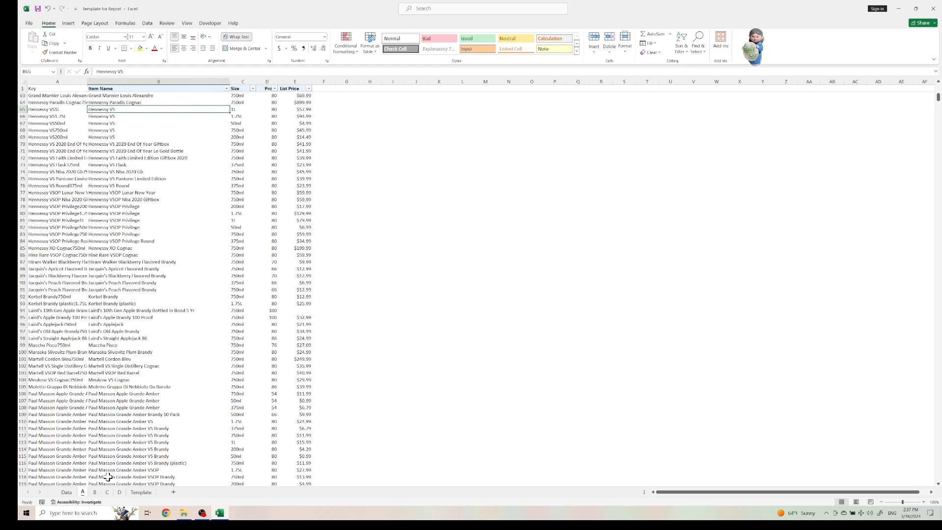
Check the Key columns on sheets B, C and D, and review the Template sheet against the Data sheet
left_click(96, 493)
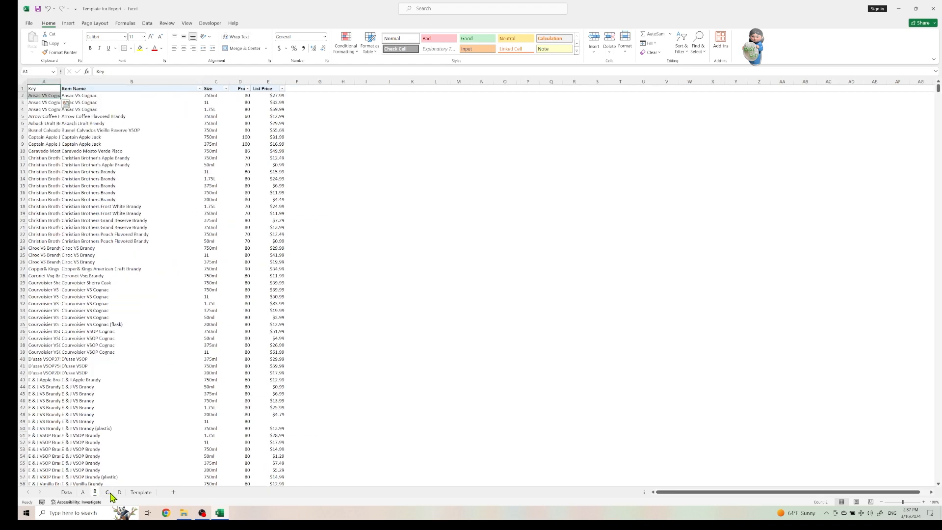
left_click(107, 493)
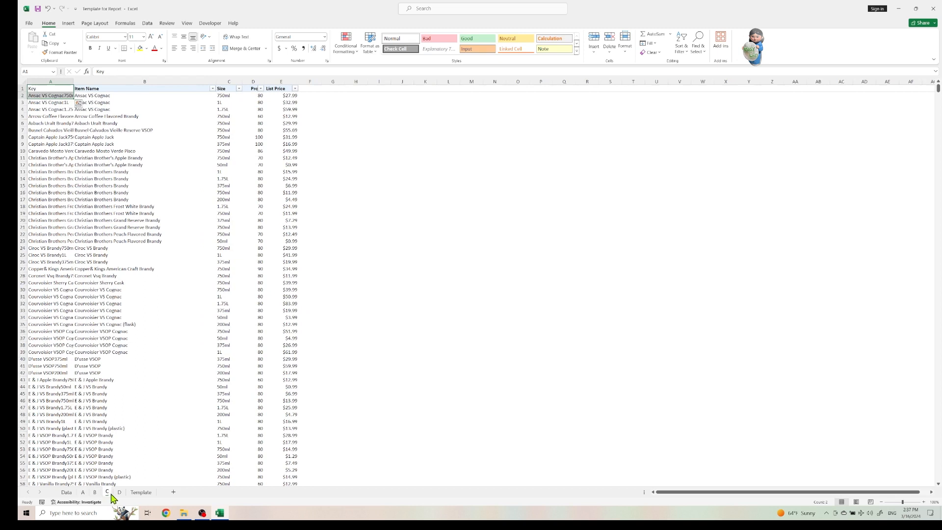
left_click(120, 493)
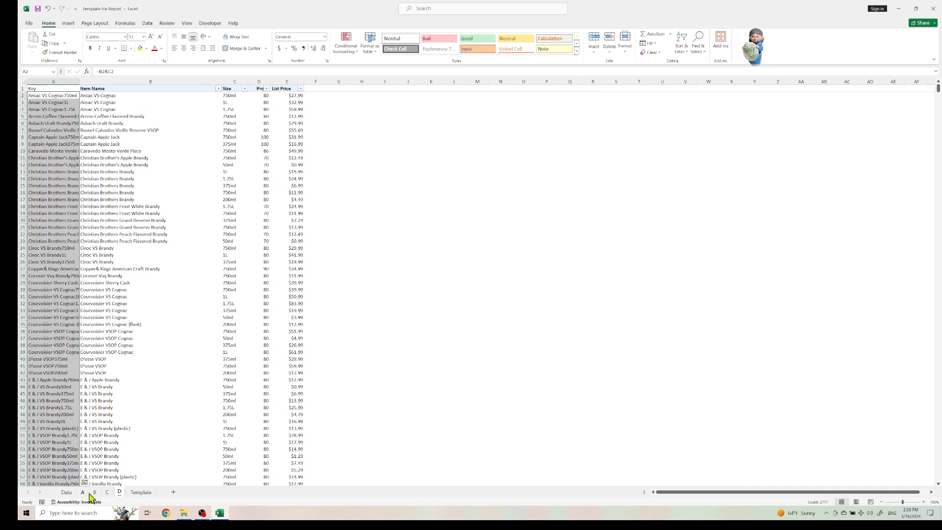
left_click(141, 493)
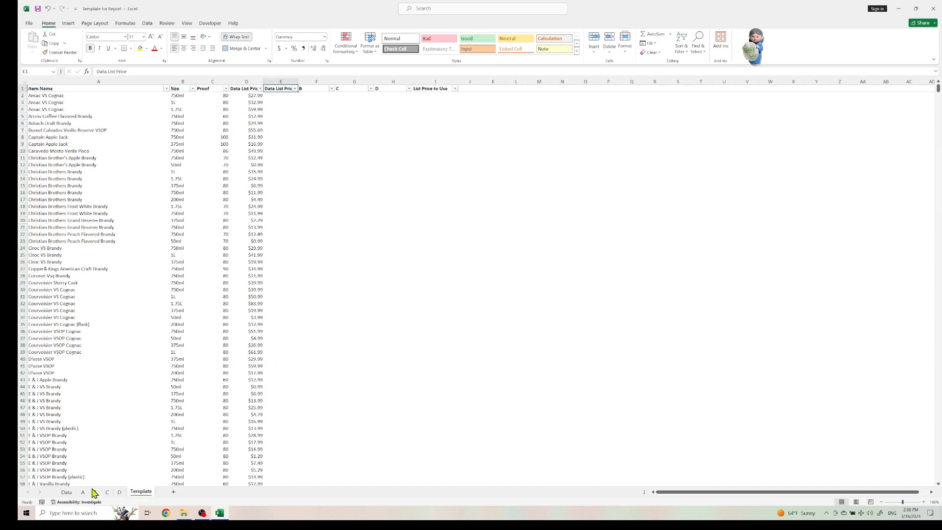
left_click(66, 492)
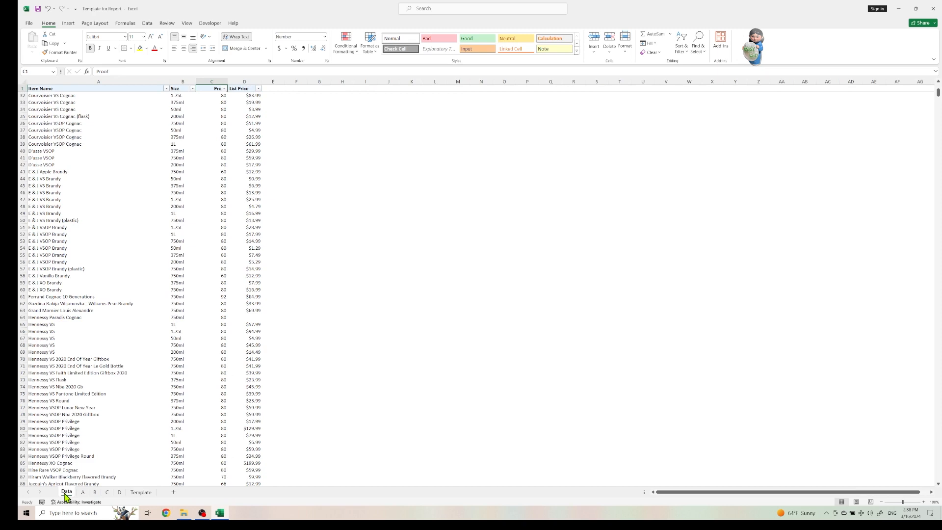
On the Template sheet, narrow the Item Name column and change the header in E1 to A
left_click(141, 492)
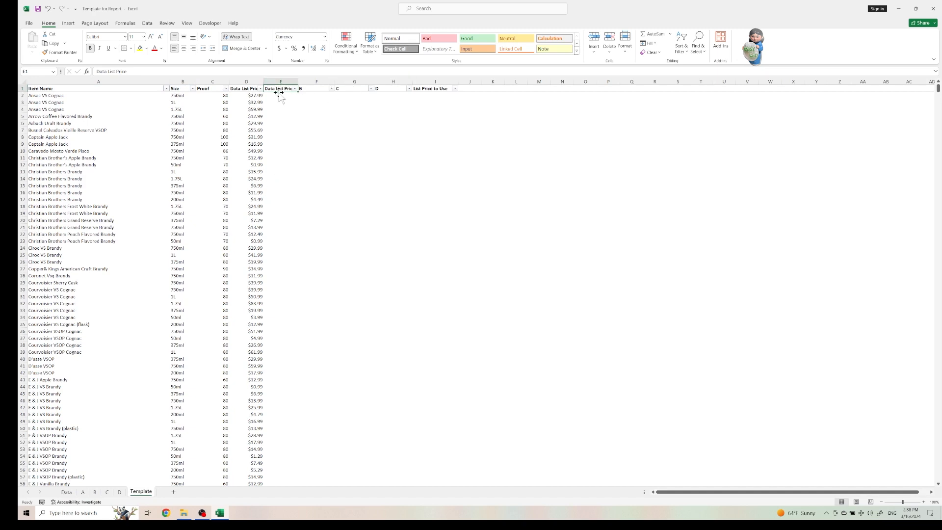
left_click_drag(169, 84, 134, 86)
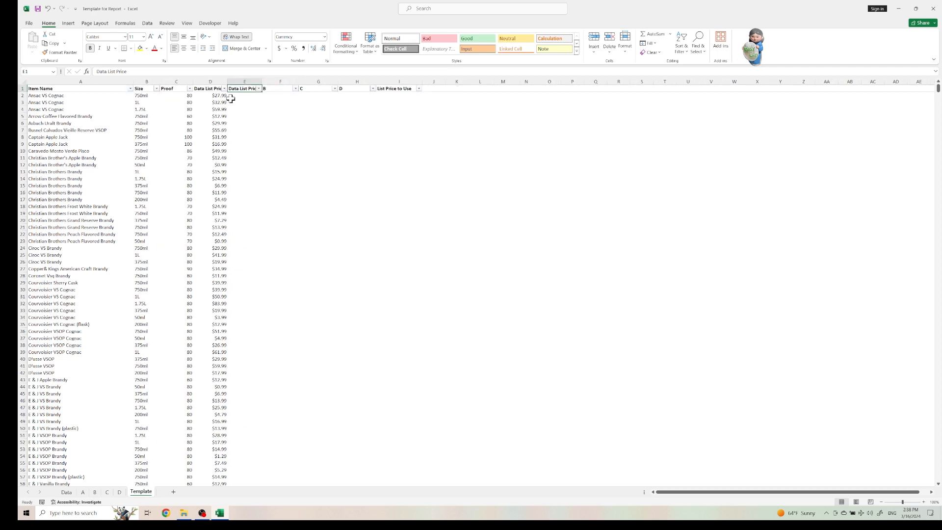
left_click(214, 88)
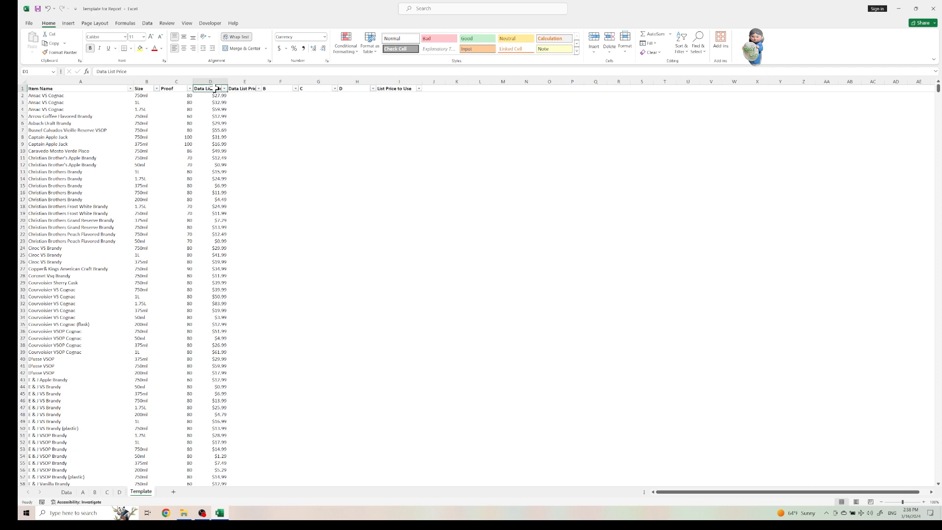
left_click(249, 88)
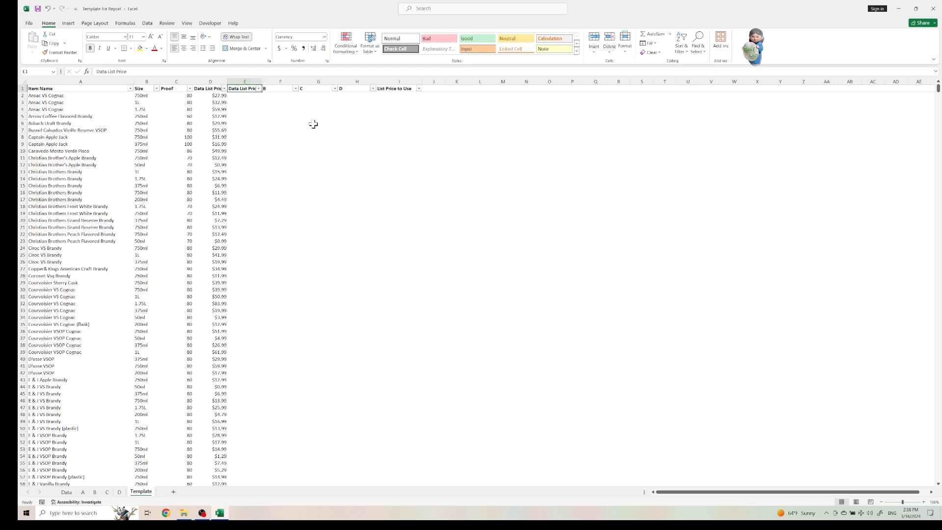
key("ctrl+z")
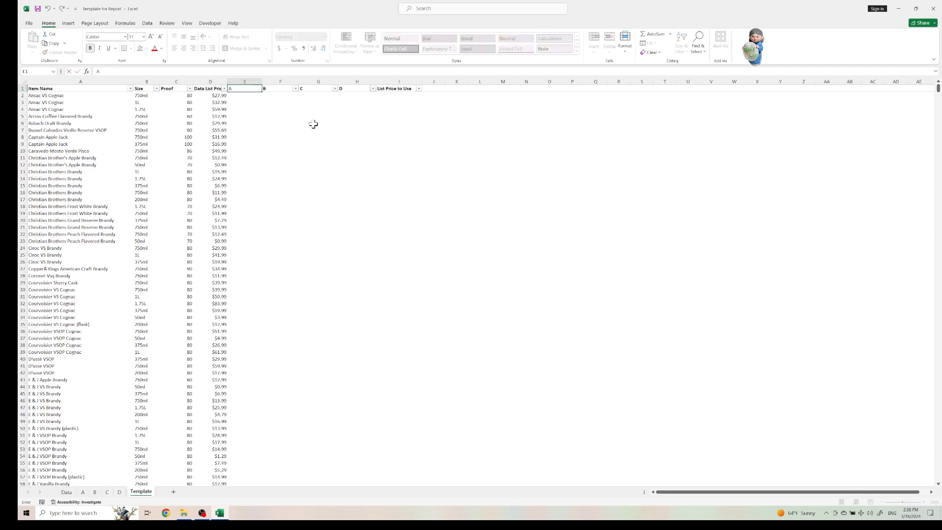
left_click(300, 124)
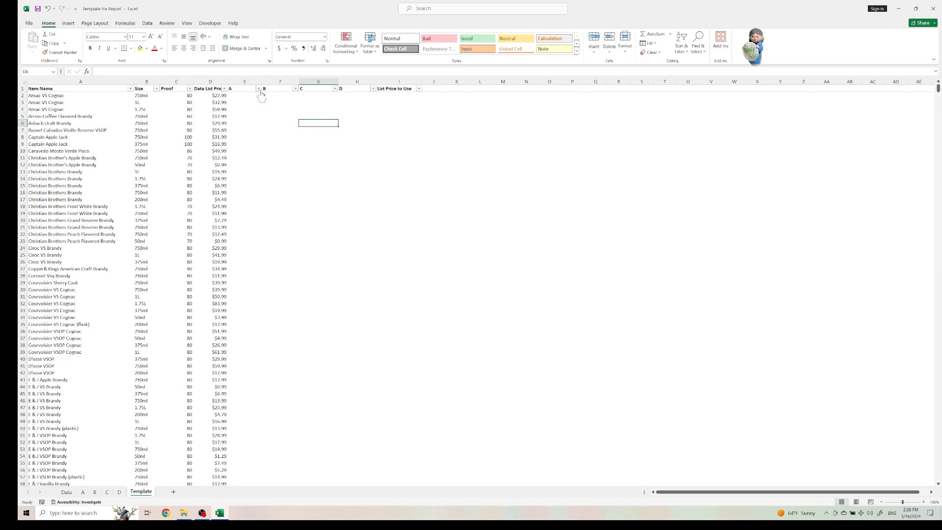
scroll(249, 149, "down", 15)
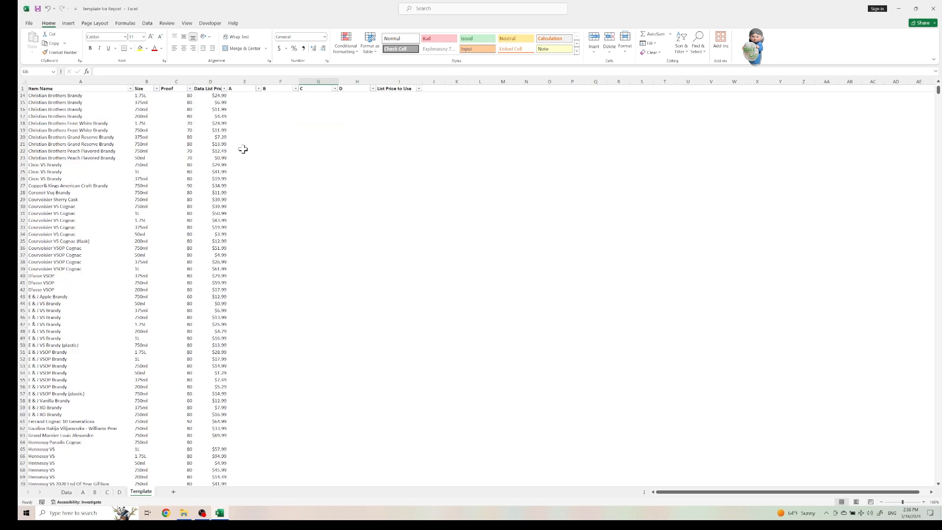
scroll(249, 149, "down", 17)
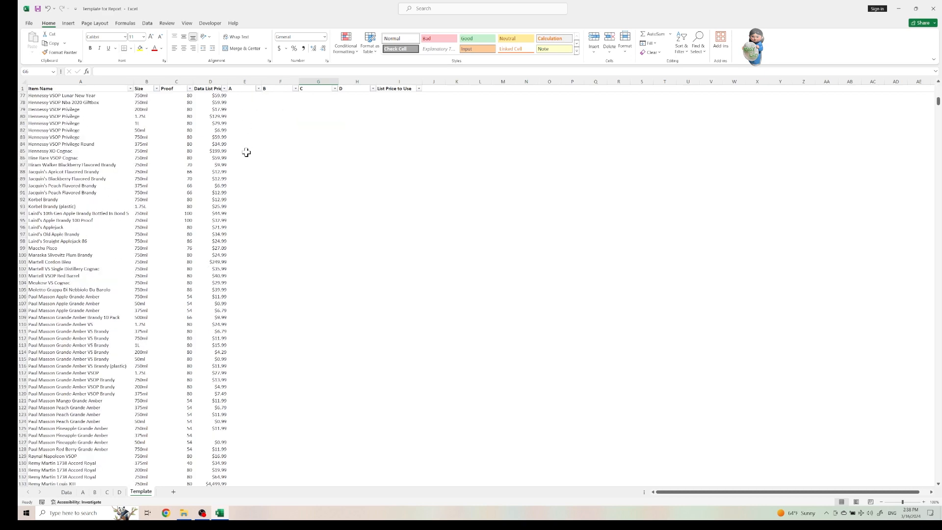
scroll(258, 146, "up", 20)
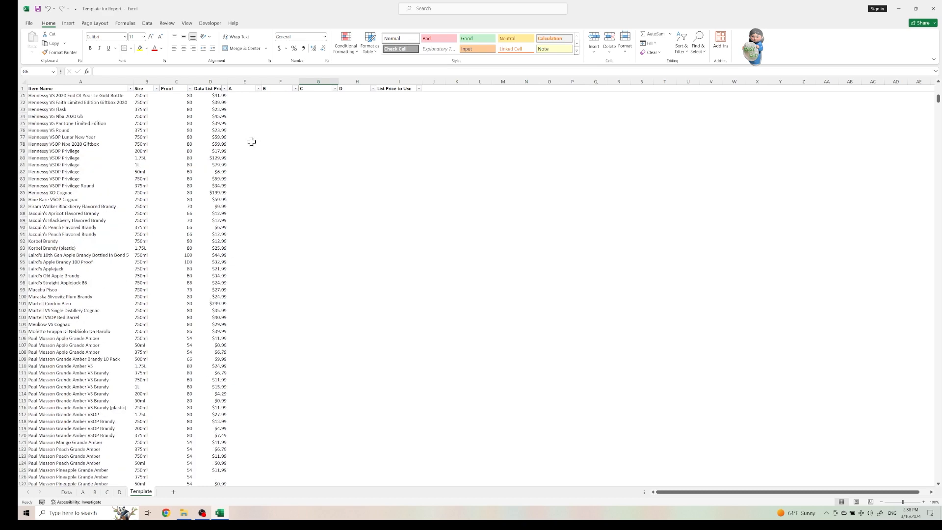
scroll(243, 144, "up", 9)
scroll(252, 88, "right", 1)
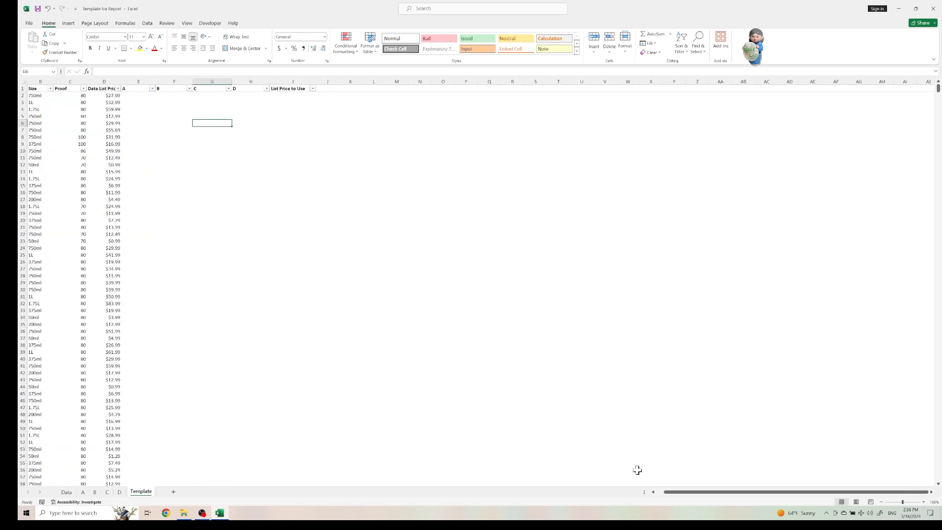
left_click_drag(664, 493, 654, 495)
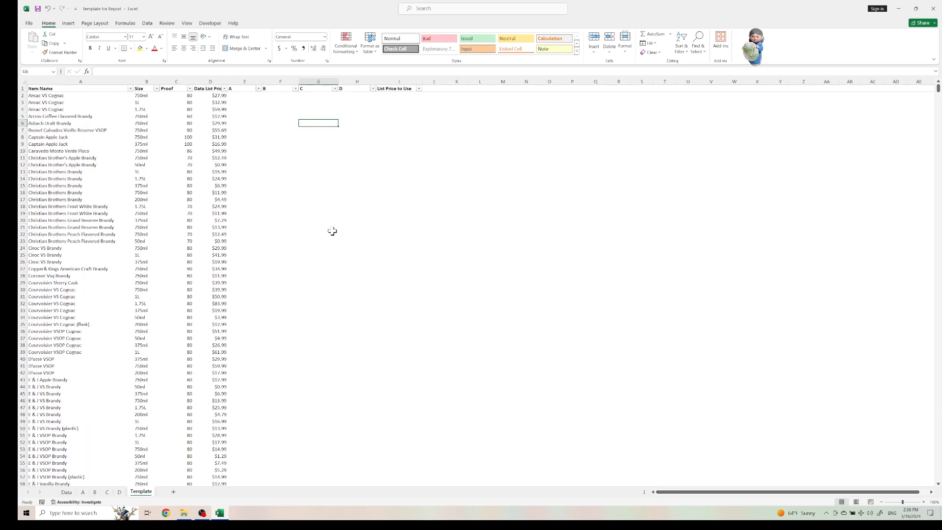
Start a VLOOKUP formula in cell E2 of the Template sheet with A2&B2 as the lookup value
left_click(248, 96)
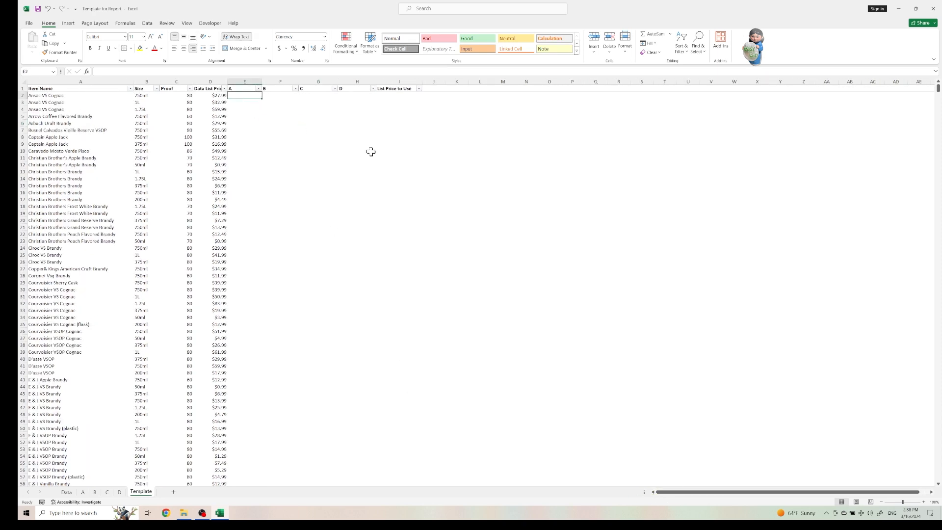
type("=v")
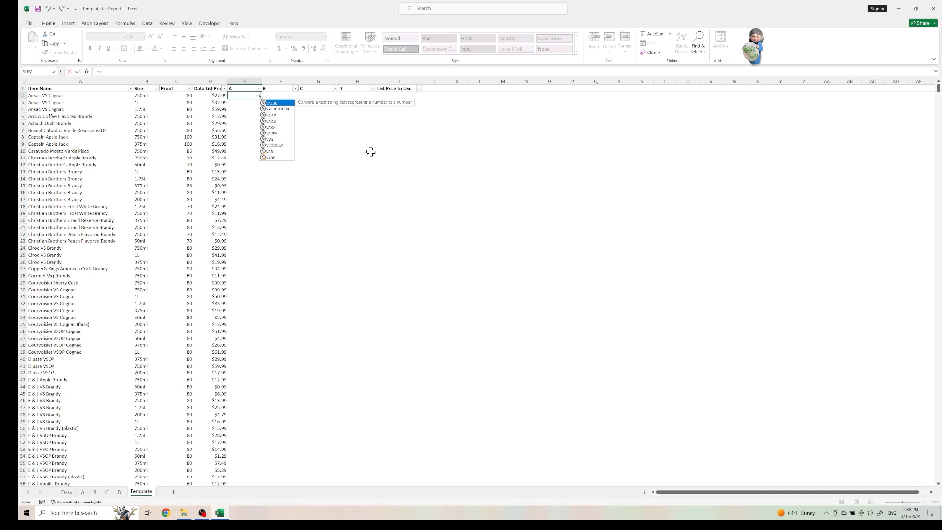
type("lookup")
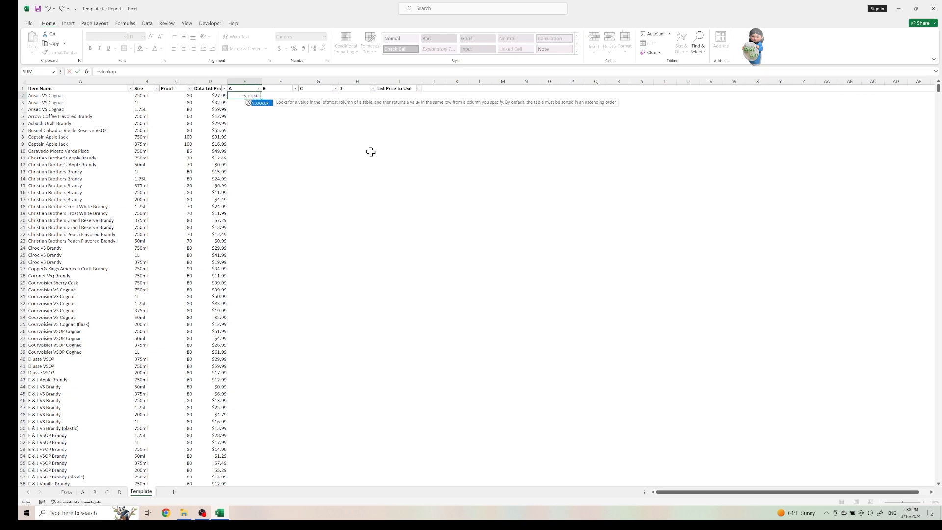
type("(")
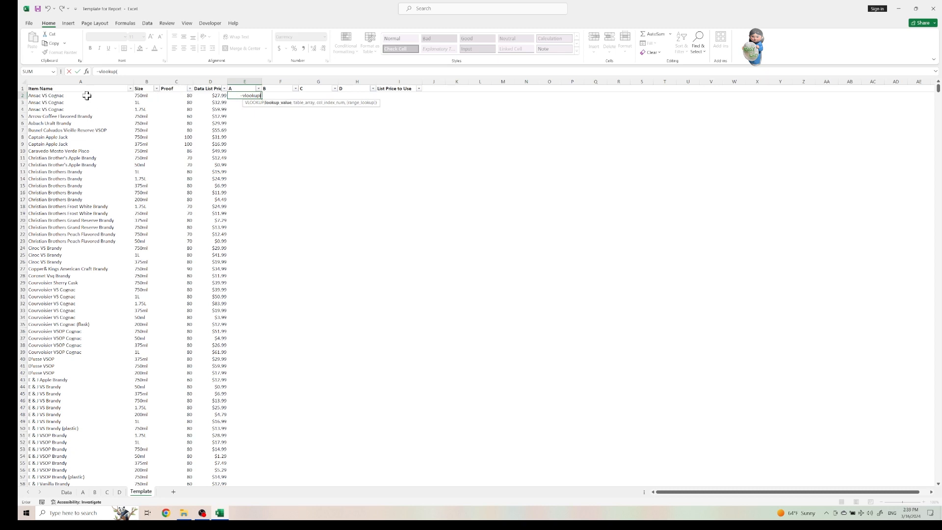
left_click(88, 96)
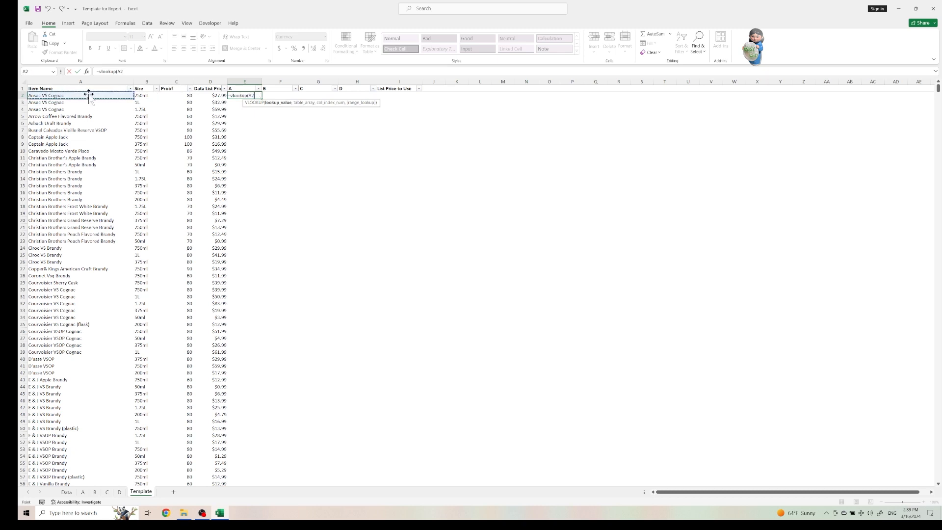
type("&")
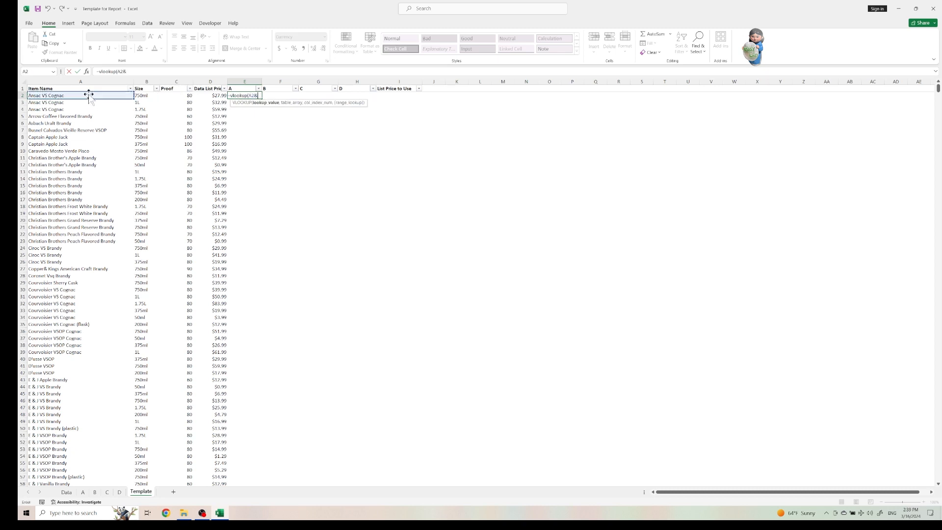
left_click(146, 96)
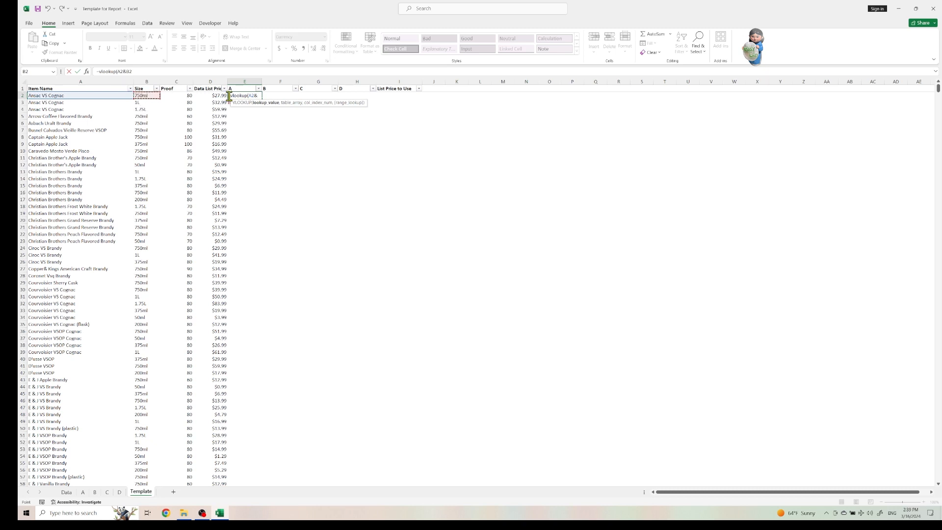
left_click(158, 72)
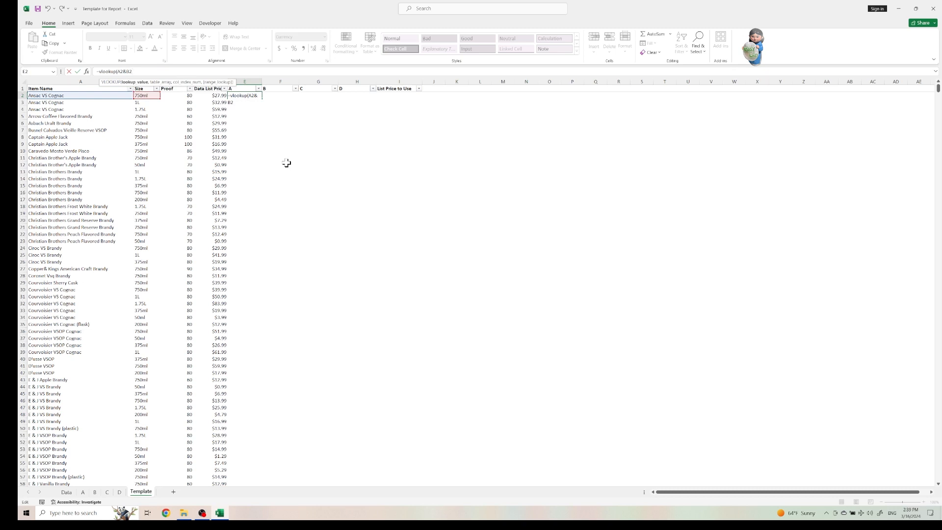
type(",")
Complete the E2 VLOOKUP with columns A:D of the Data sheet as the table array, column index 4 and FALSE
left_click(68, 493)
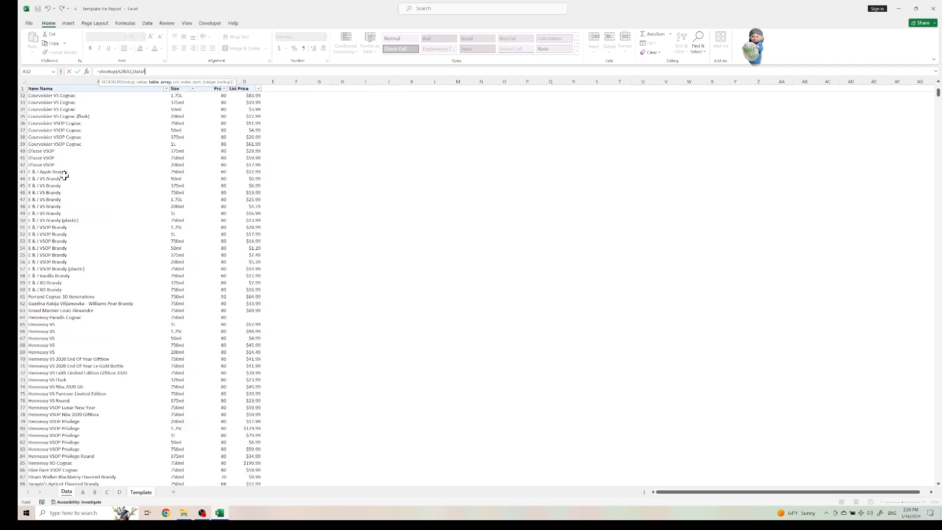
left_click_drag(87, 80, 216, 89)
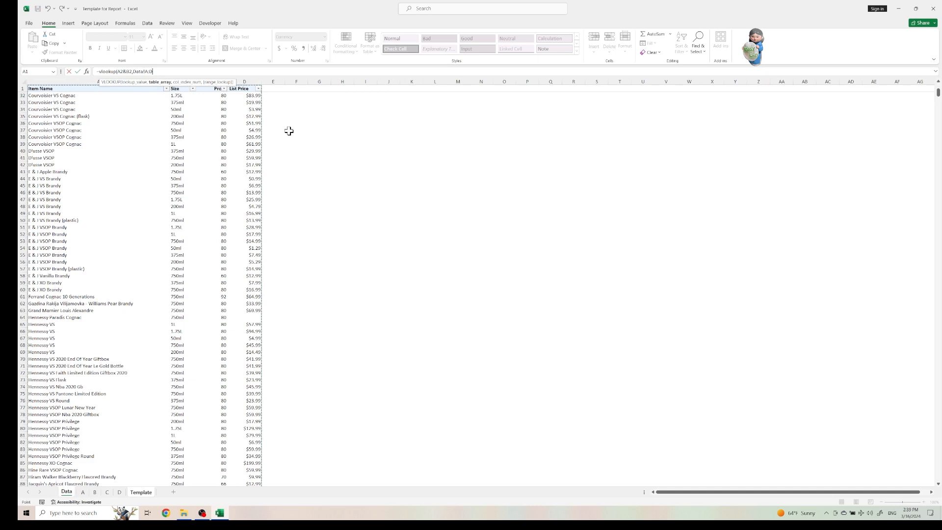
type(",")
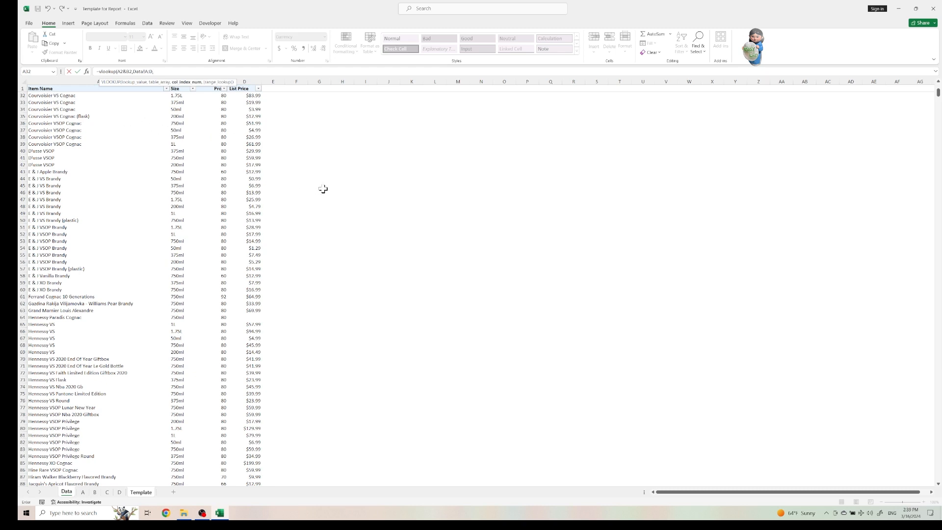
type("4,")
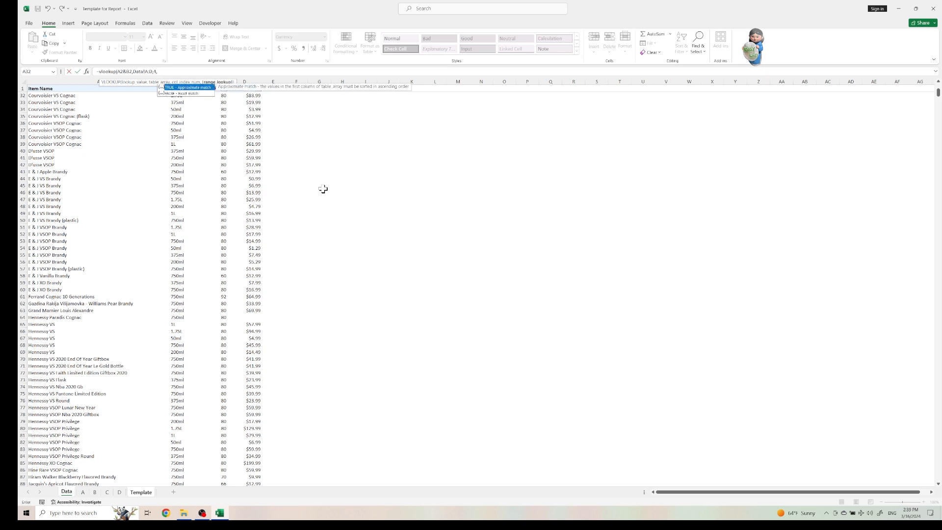
type("false)")
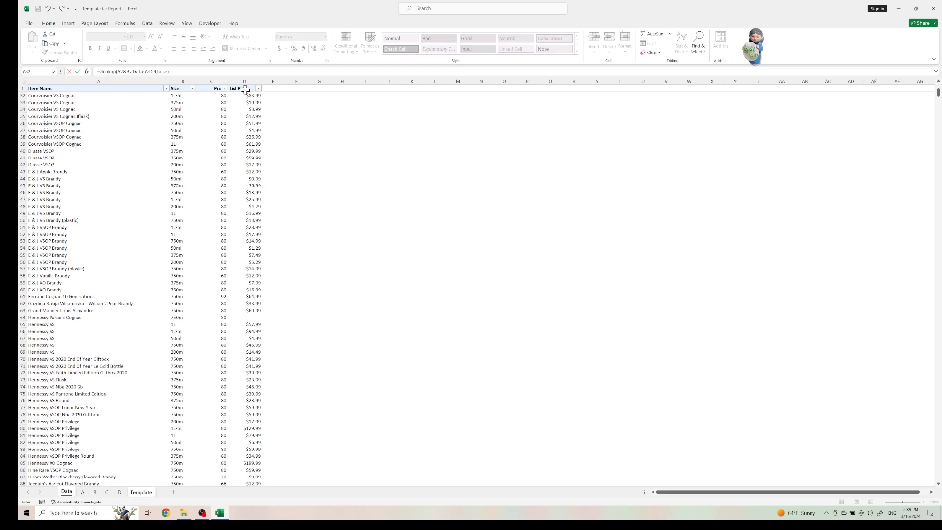
key("Return")
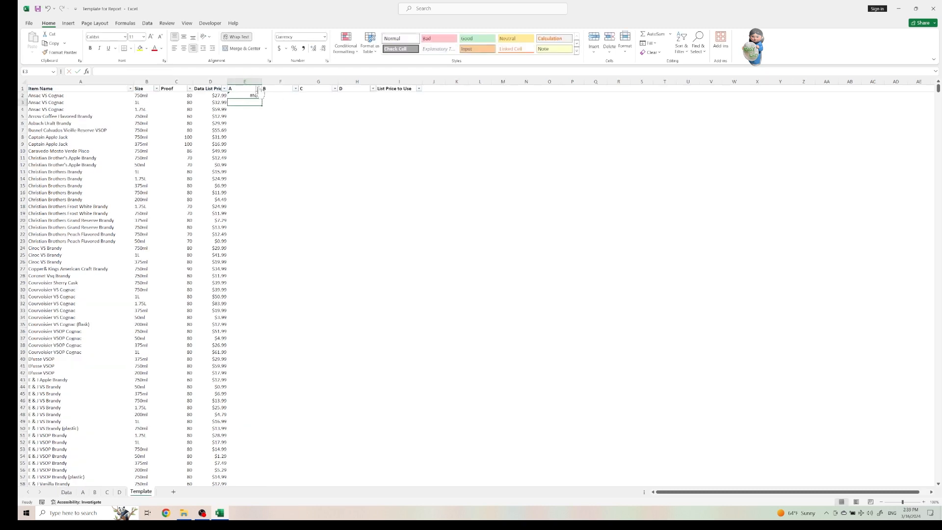
Change the table array in the E2 formula to reference sheet A instead of the Data sheet
left_click(250, 95)
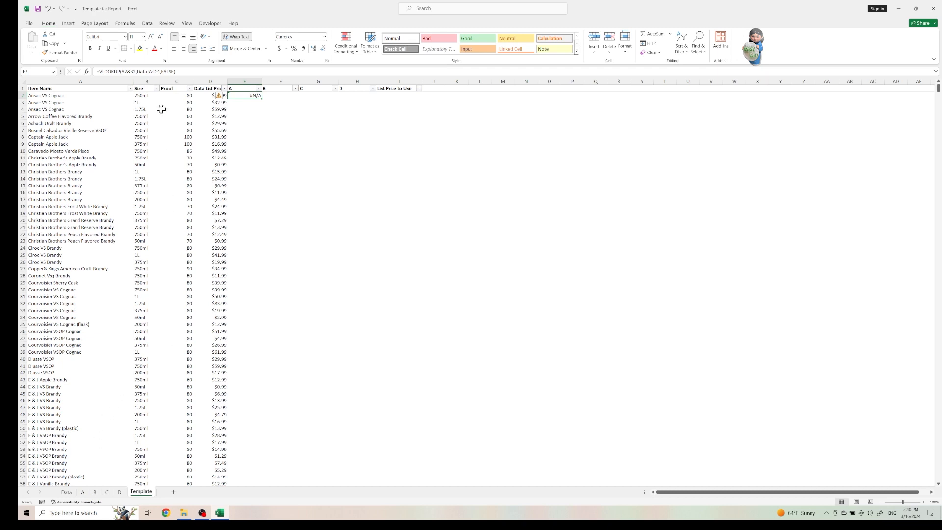
left_click(149, 71)
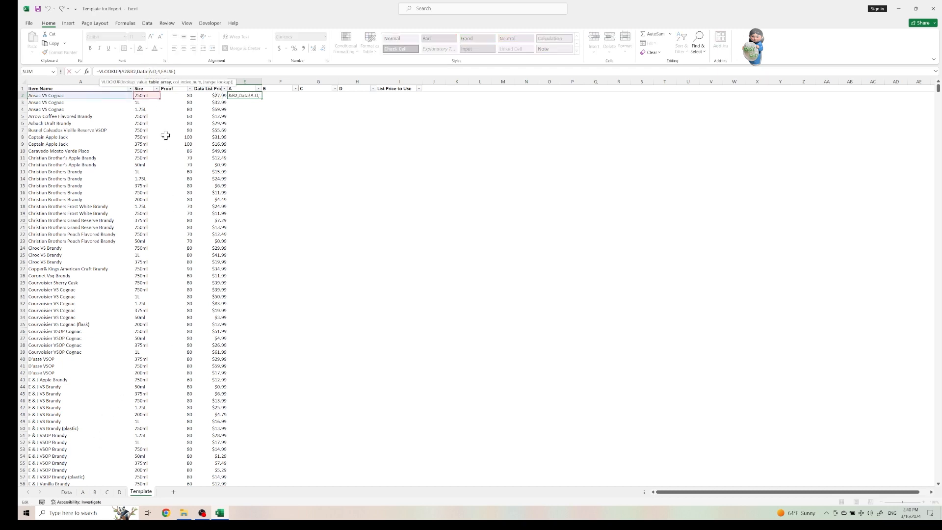
key("BackSpace")
key("BackSpace")
key("BackSpace")
key("BackSpace")
key("BackSpace")
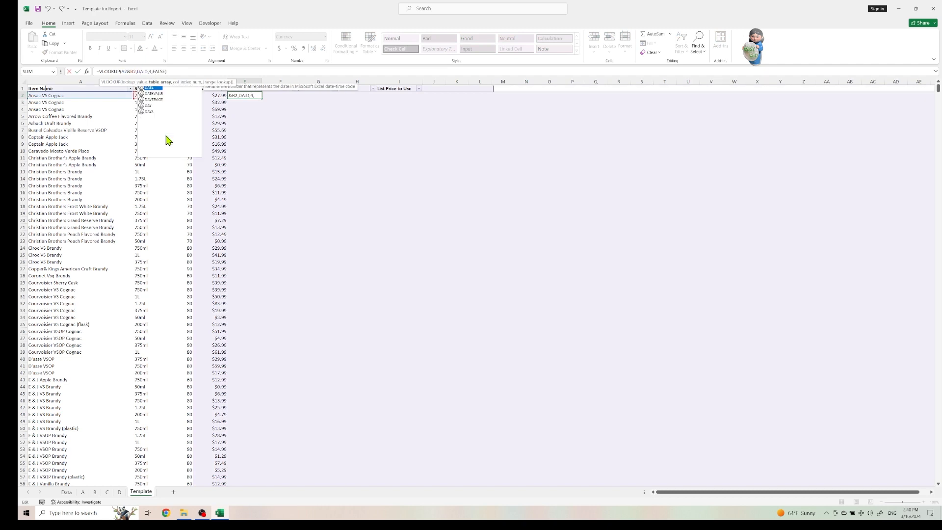
type("A")
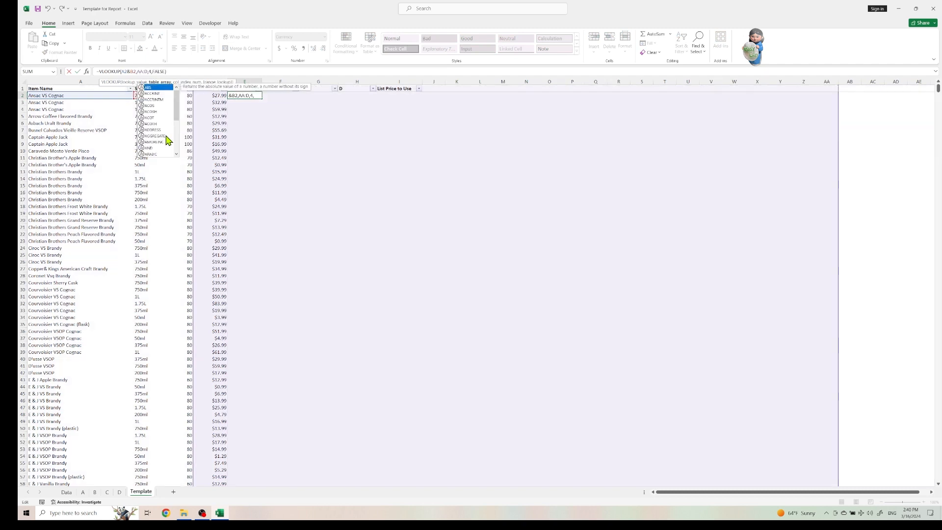
type("!")
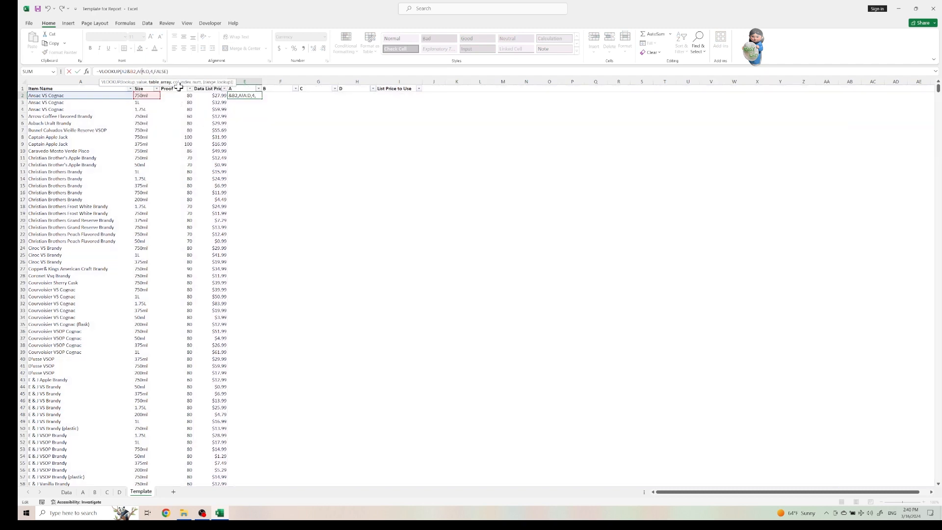
left_click(83, 493)
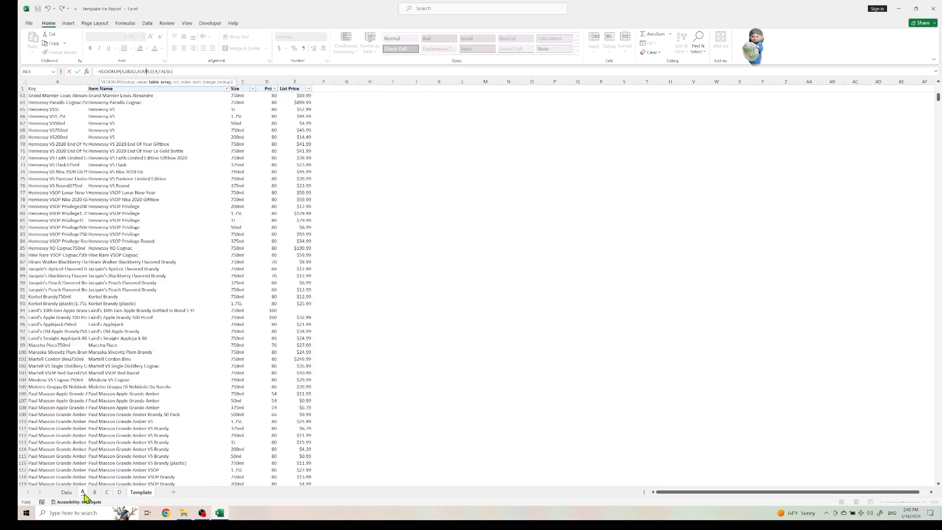
left_click(135, 493)
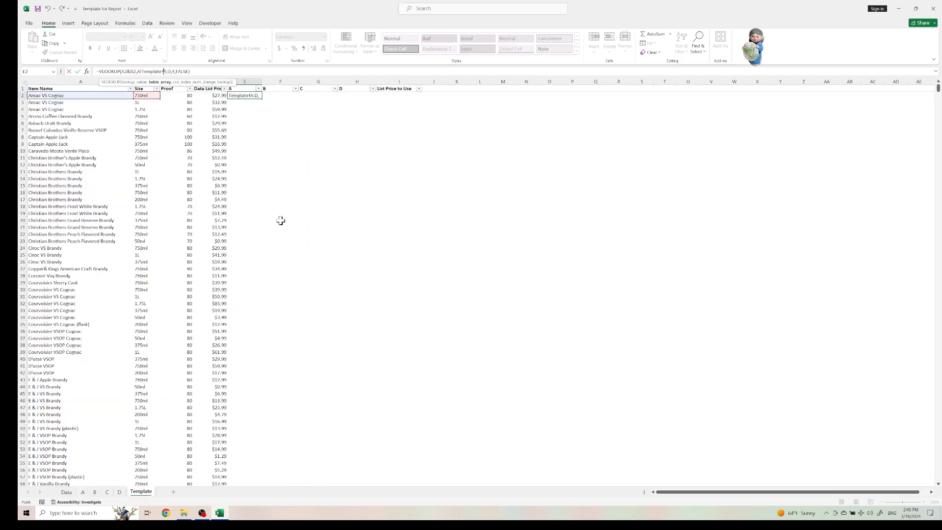
key("BackSpace")
key("BackSpace")
key("BackSpace")
key("BackSpace")
key("BackSpace")
key("BackSpace")
key("BackSpace")
key("BackSpace")
key("BackSpace")
Extend the E2 VLOOKUP's table array to columns A:E of sheet A and set the column index to 5
left_click(150, 70)
key("BackSpace")
type("E")
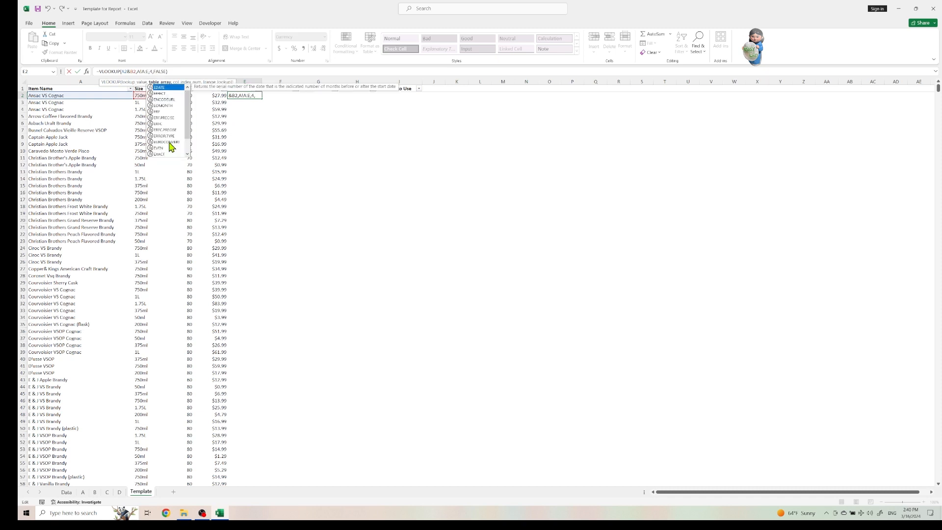
left_click(150, 72)
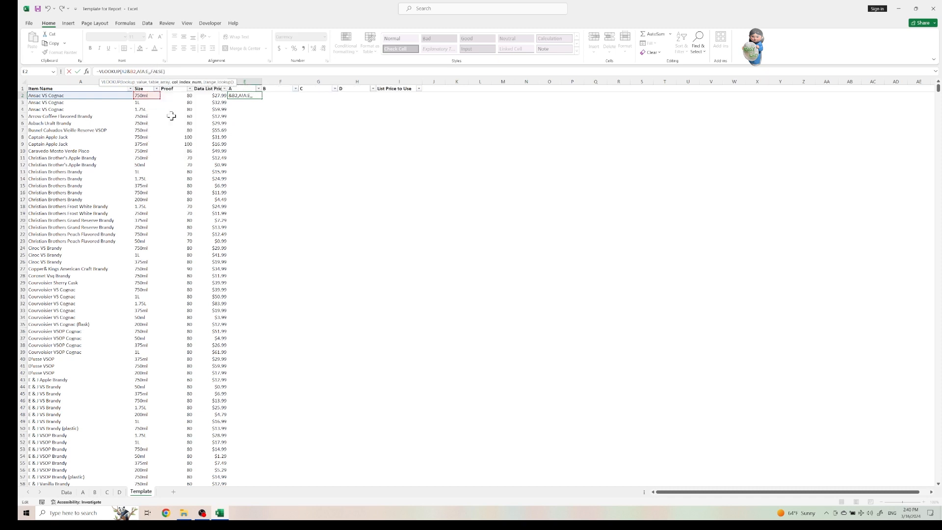
key("Return")
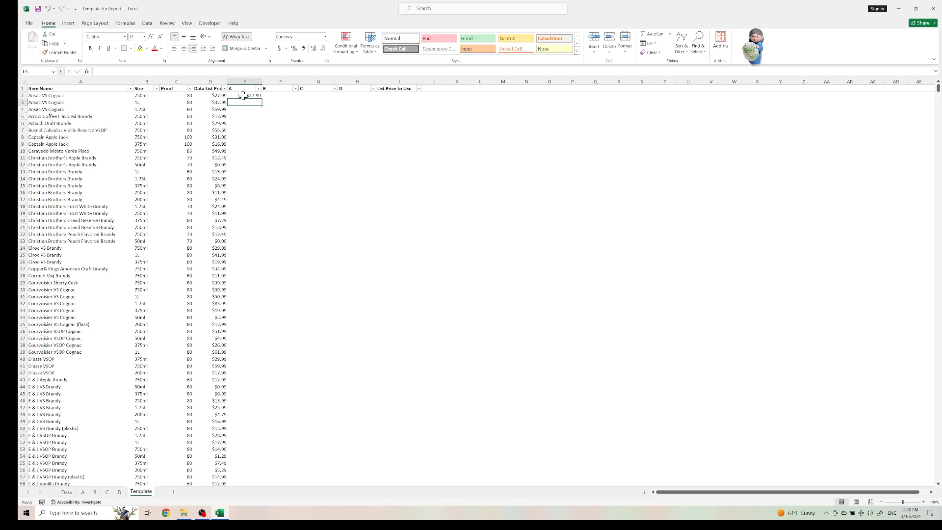
Wrap the VLOOKUP in cell E2 in an IF function with D2="" as the logical test
left_click(243, 96)
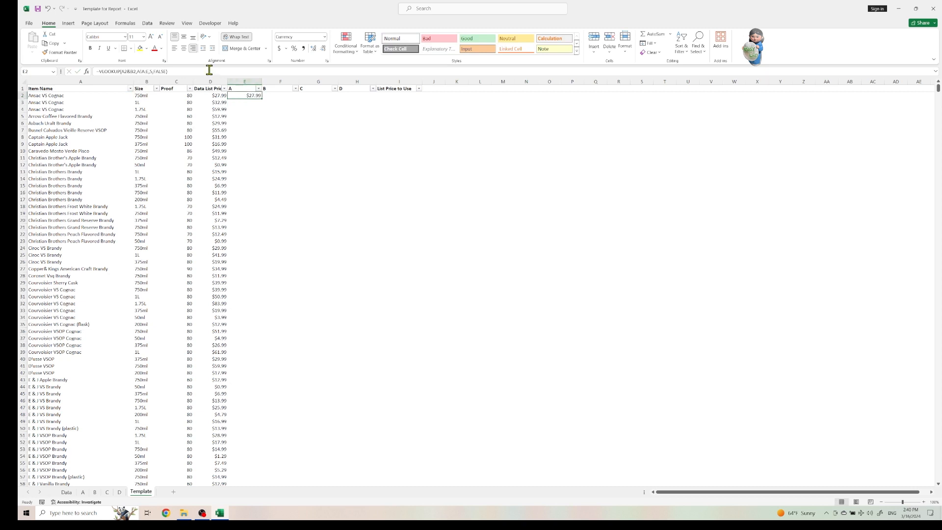
left_click(100, 72)
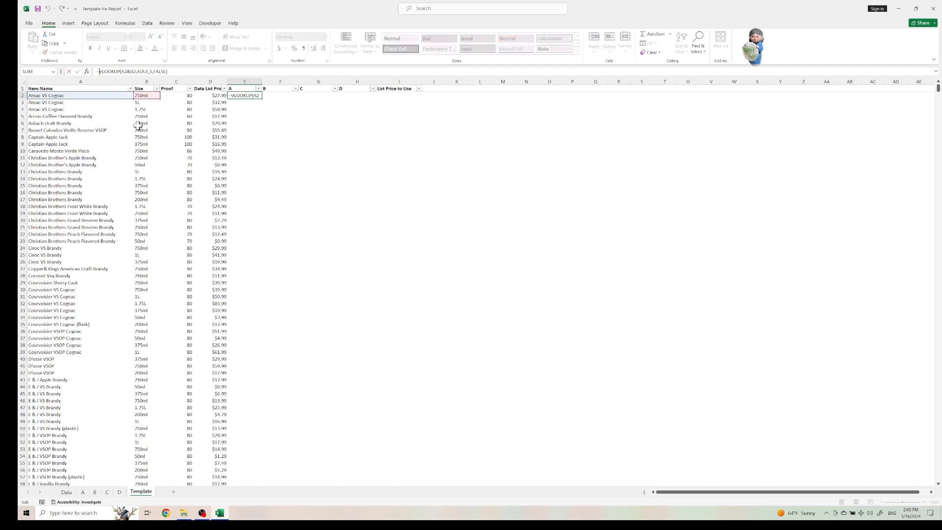
type("if(")
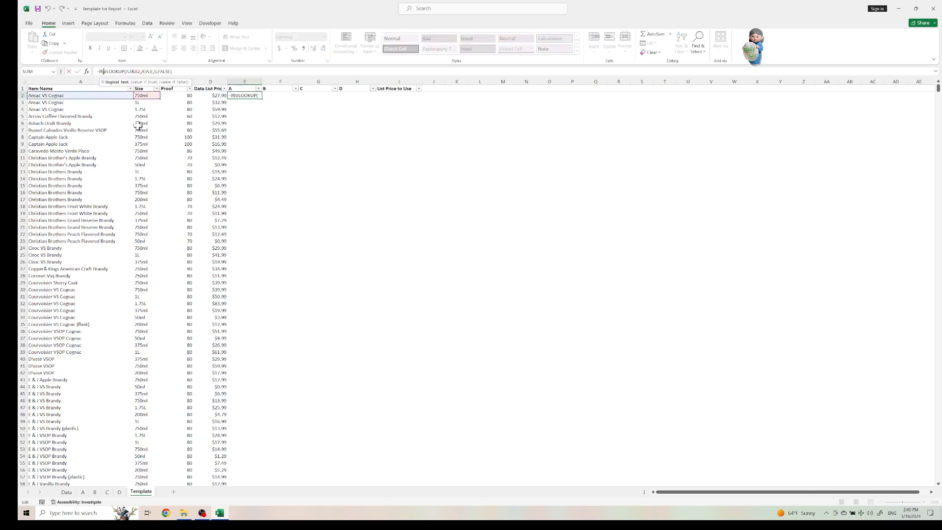
left_click(208, 97)
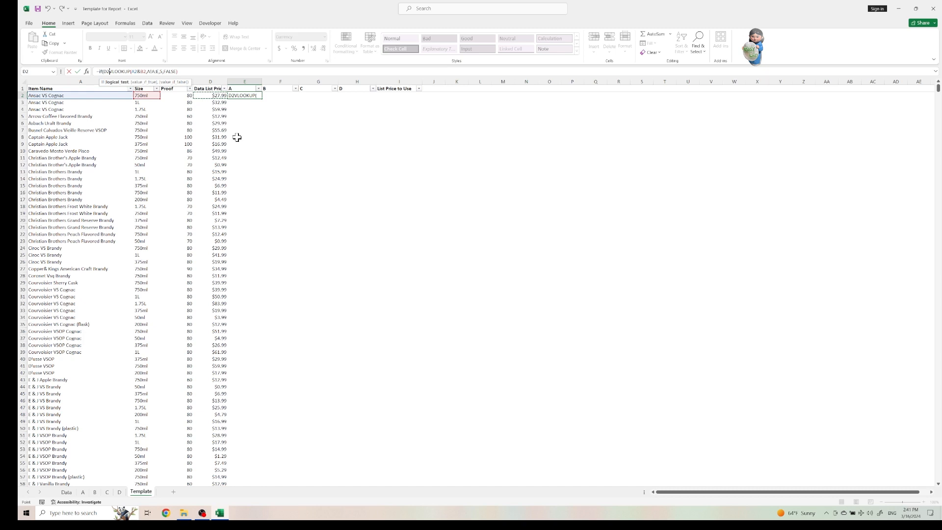
type("<>")
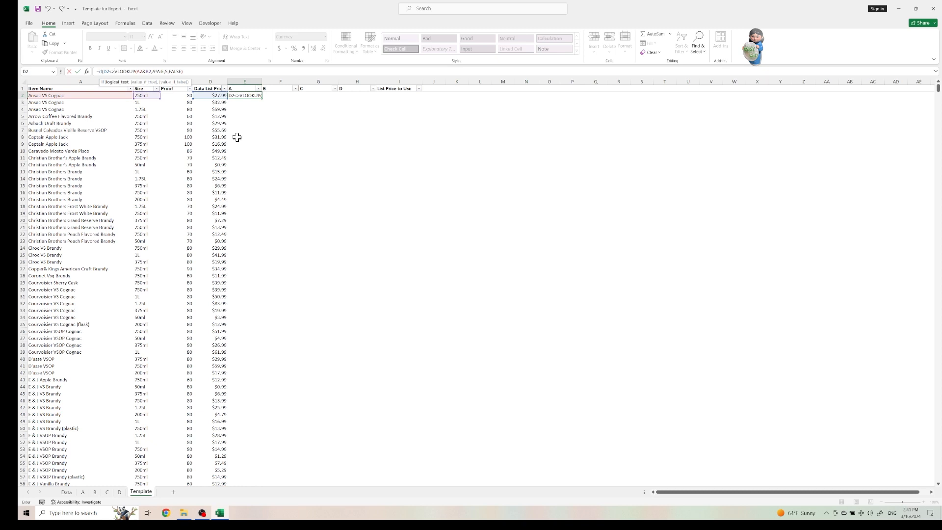
key("BackSpace")
key("BackSpace")
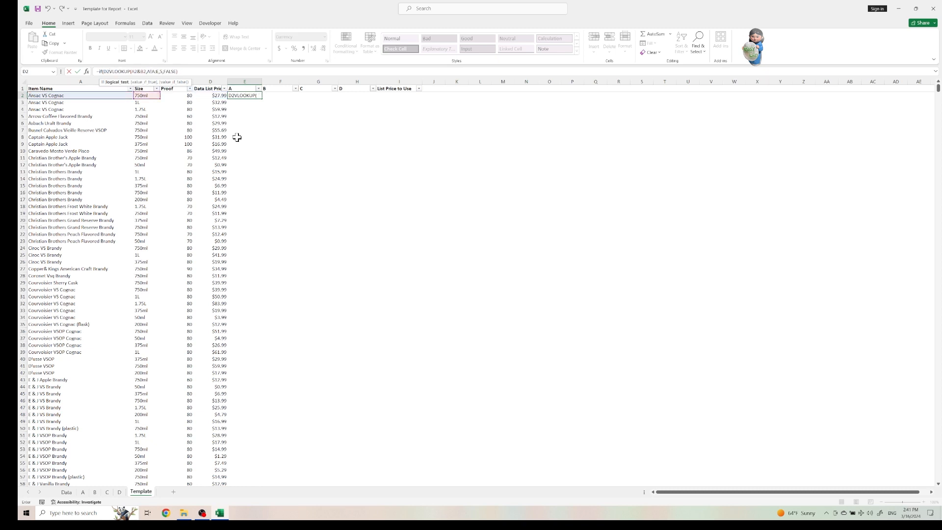
type("=\"\",")
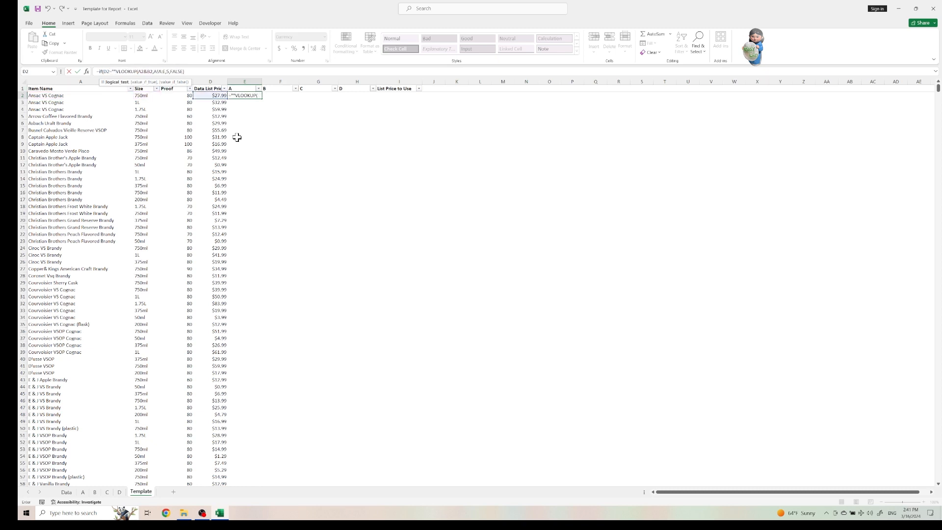
Complete the E2 IF formula with an empty string "" as the value if false
key("F2")
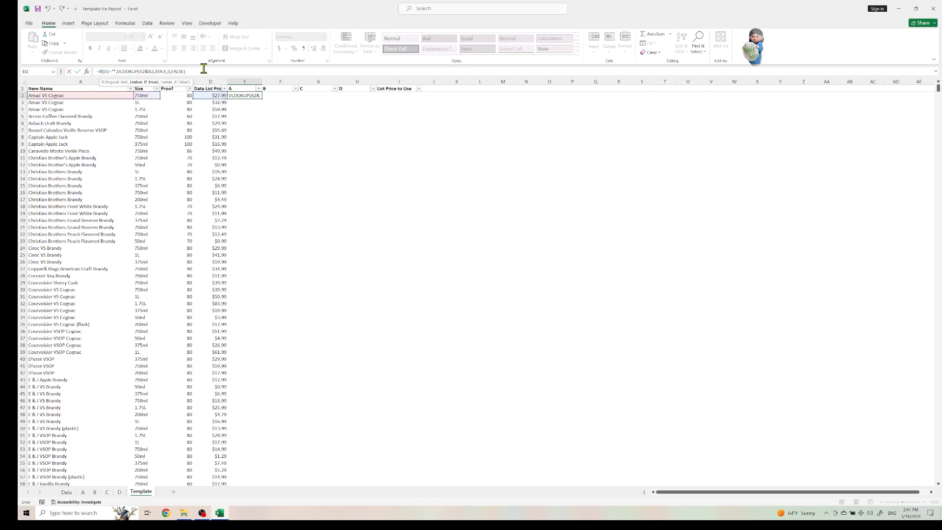
key("End")
type(",")
key("Return")
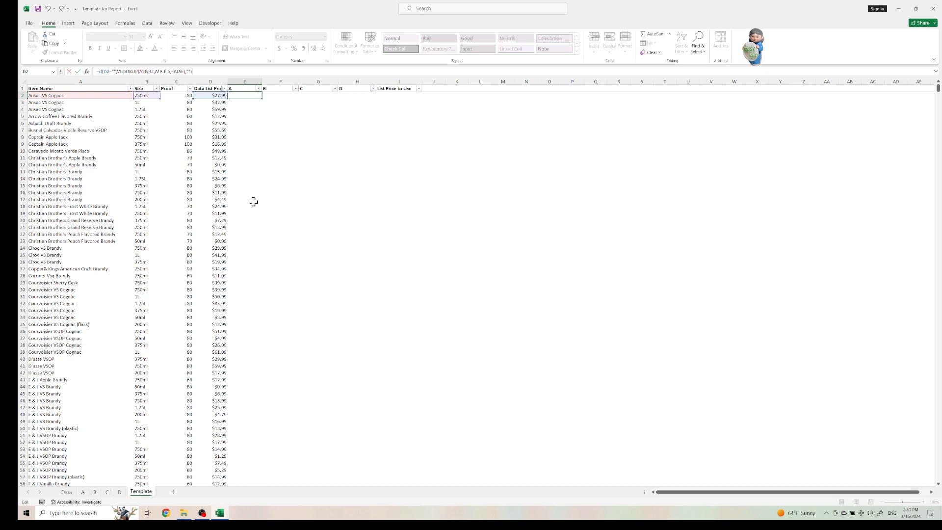
Wrap the whole E2 formula in IFERROR with an empty string "" as the value if error
left_click(255, 95)
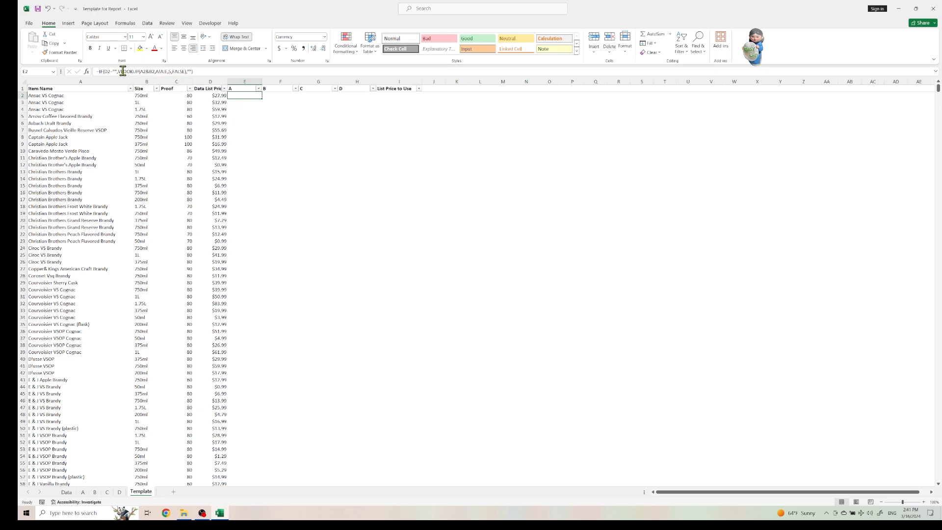
left_click(104, 71)
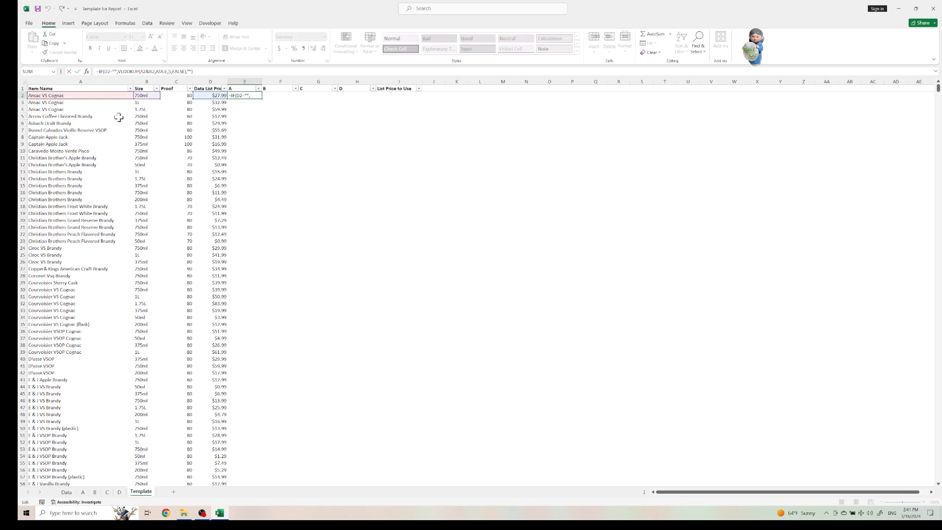
type("iferror")
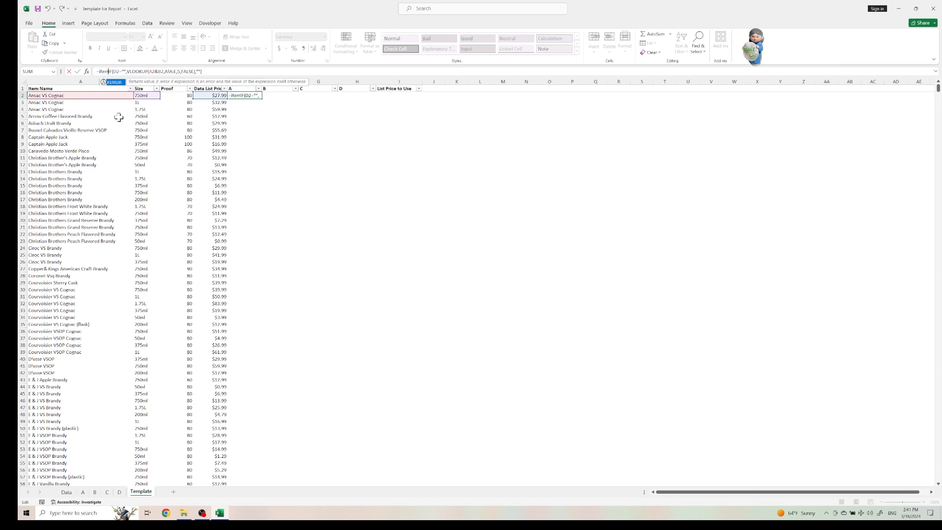
type("(")
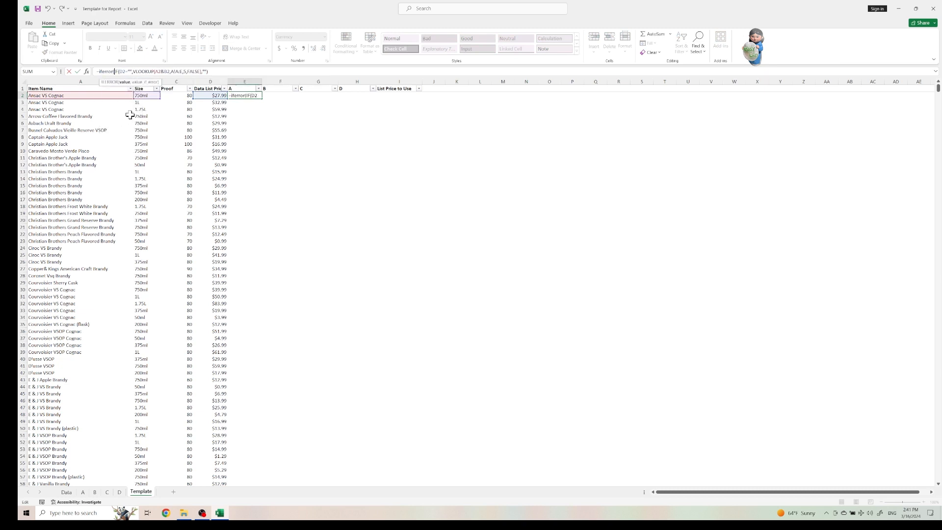
left_click(211, 71)
type(",\"\")")
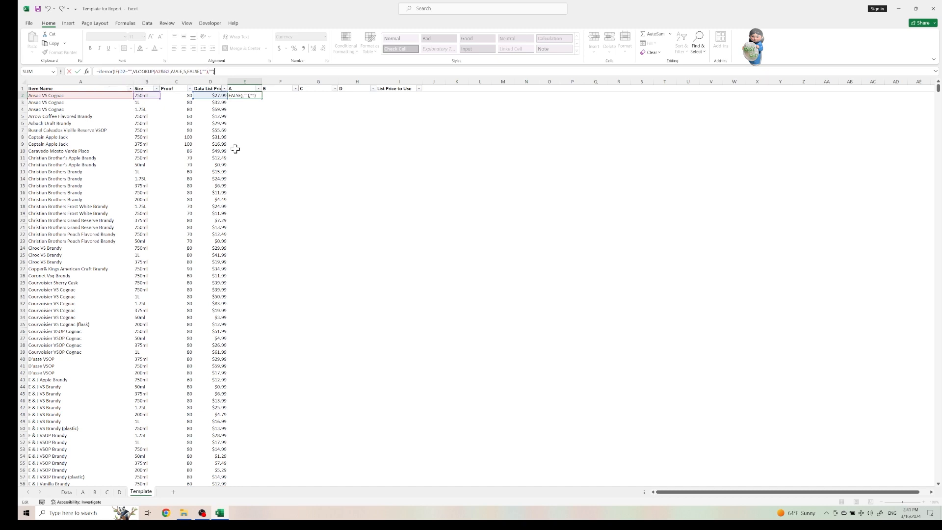
key("Return")
Fill the E2 formula down column E and check the values listed in that column's filter
left_click(249, 95)
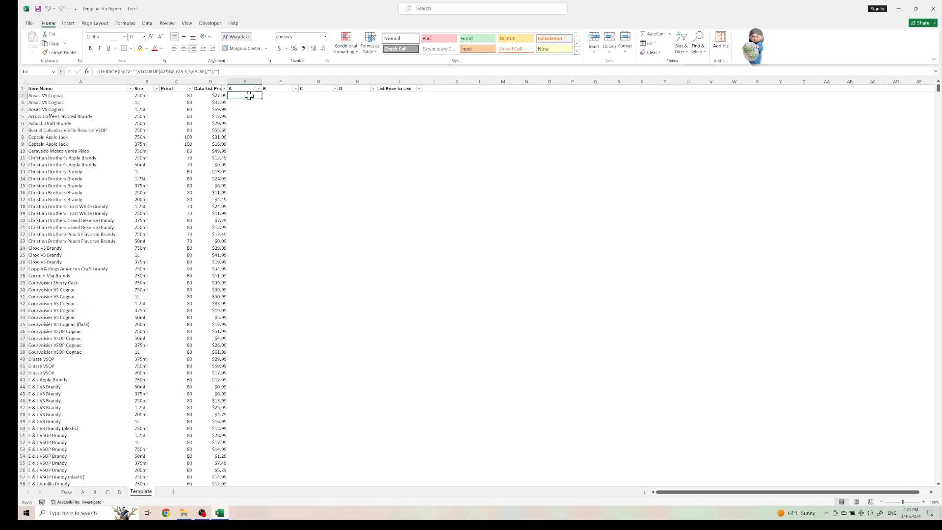
left_click_drag(261, 100, 309, 390)
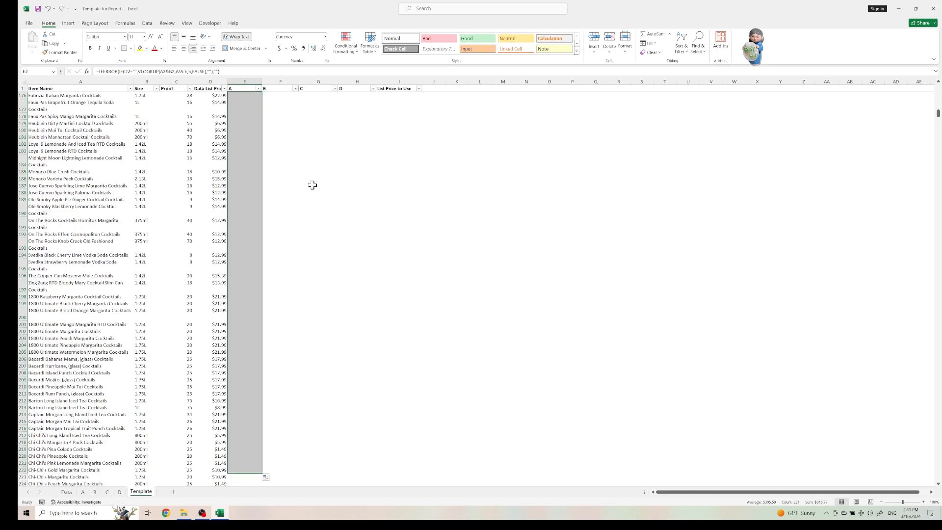
left_click(258, 88)
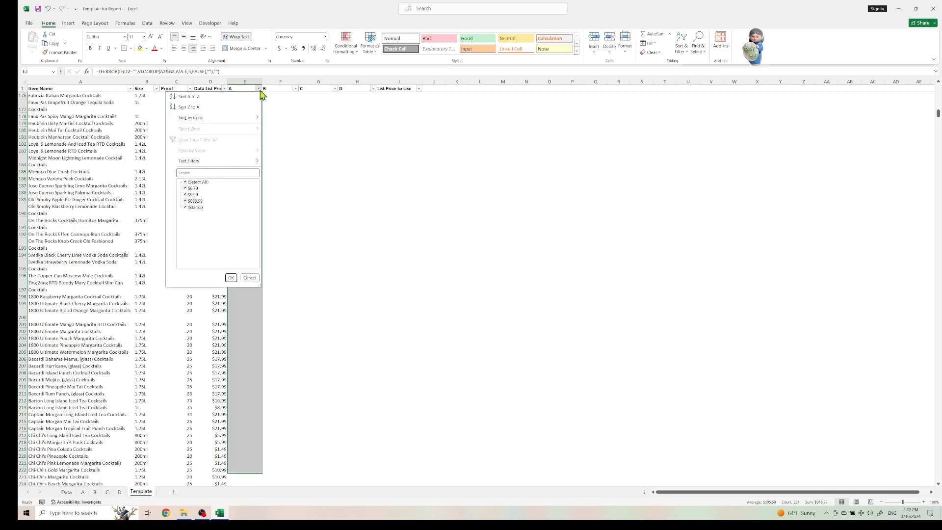
left_click(230, 277)
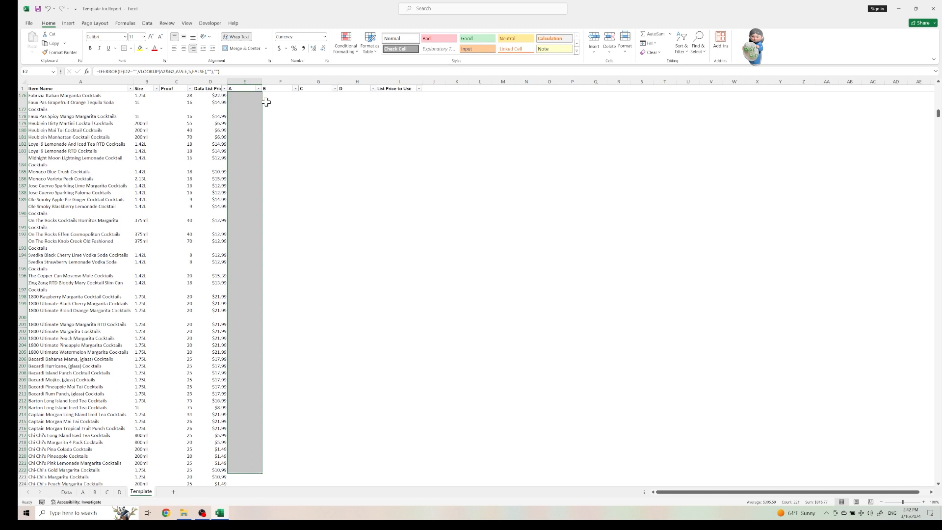
Extend the formula fill through the remaining rows of column E and review the column's filter values again
left_click(249, 96)
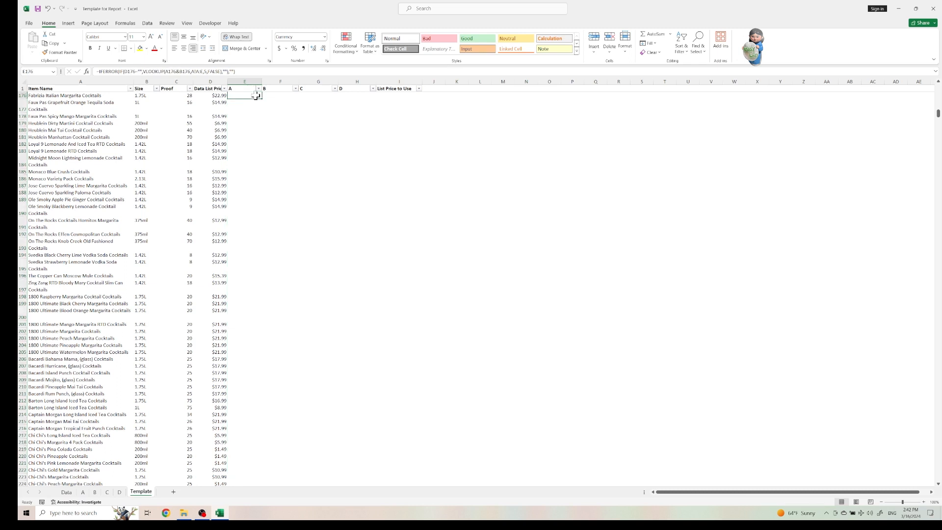
double_click(262, 99)
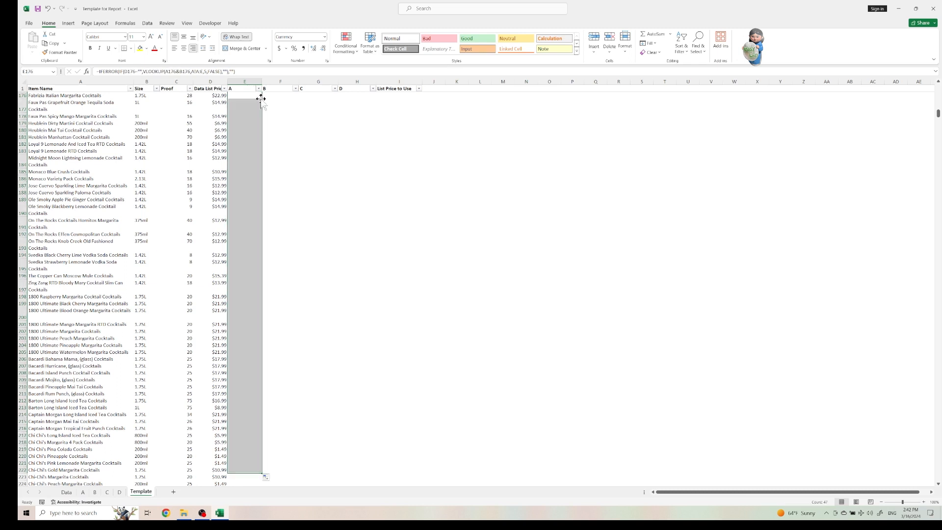
scroll(339, 231, "down", 8)
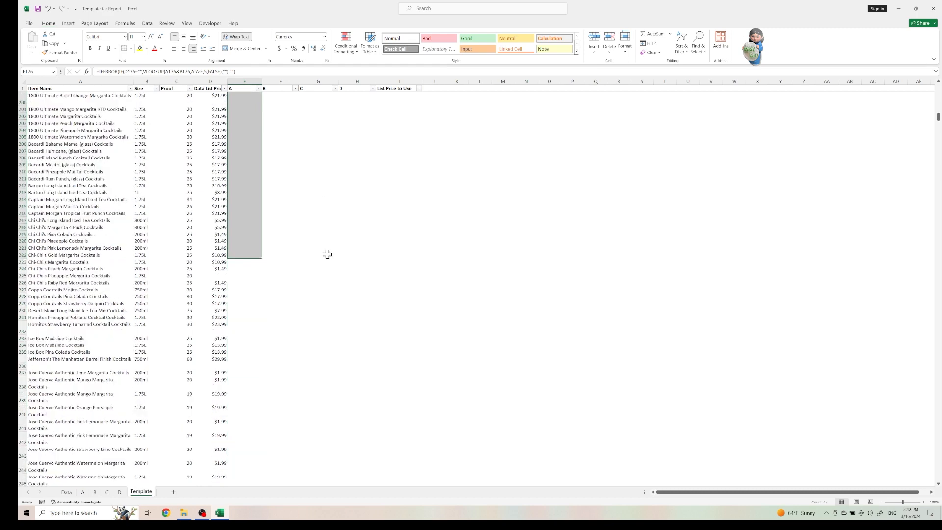
mouse_move(263, 259)
left_mouse_down()
mouse_move(256, 518)
mouse_move(208, 512)
mouse_move(208, 475)
mouse_move(224, 449)
mouse_move(225, 459)
left_mouse_up()
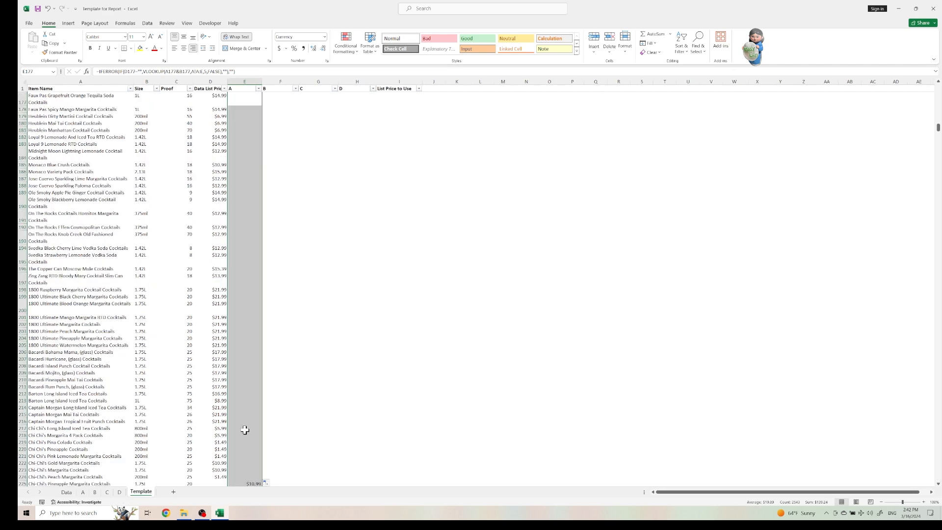
key("ctrl+BackSpace")
left_click(258, 89)
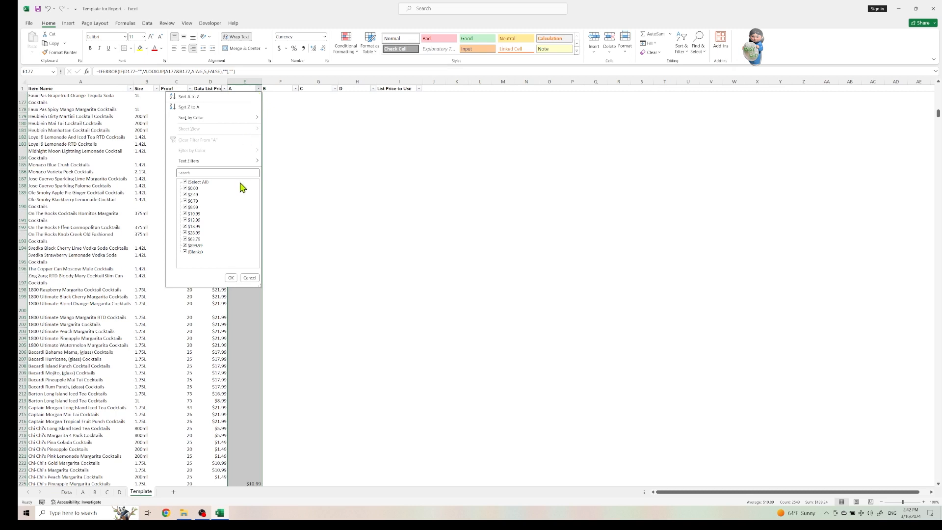
left_click(230, 278)
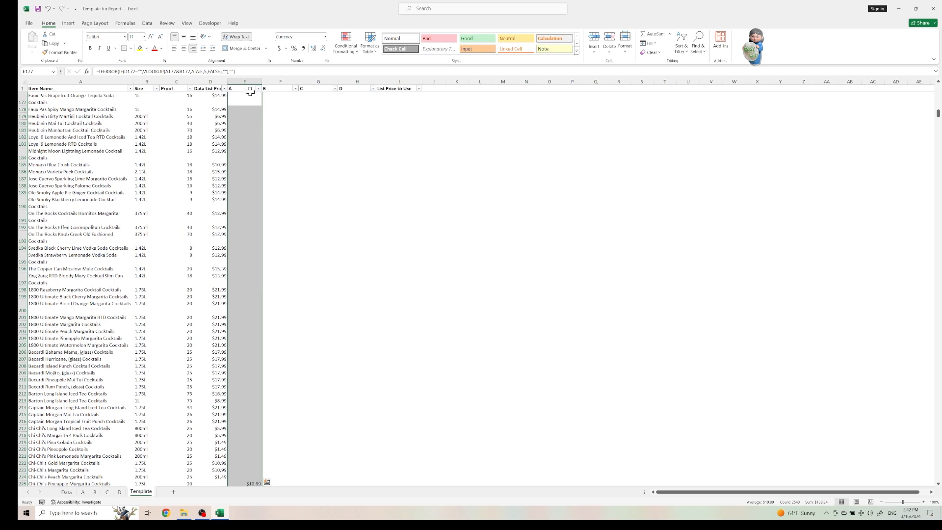
Lock the column references of the E2 lookup value as $A2&$B2 and copy the formula across to F2:H2
left_click(248, 95)
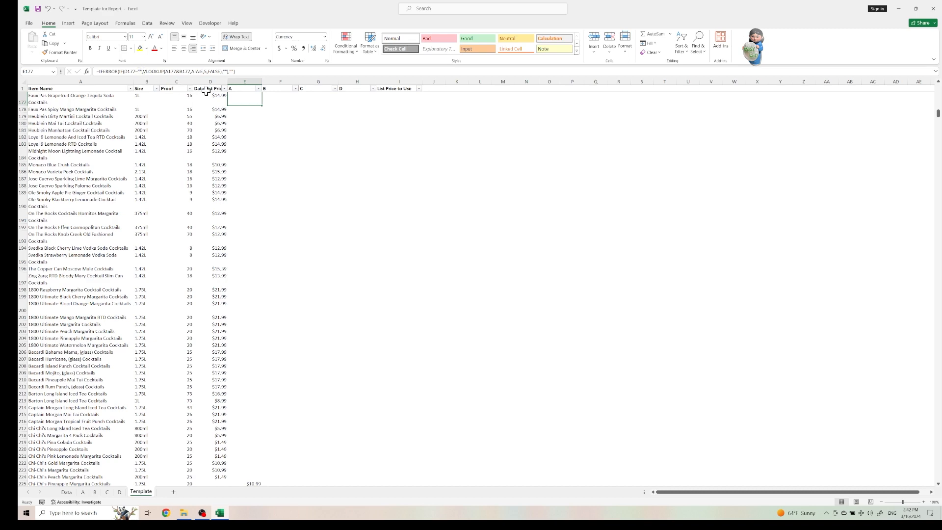
scroll(397, 168, "up", 1)
scroll(397, 168, "right", 1)
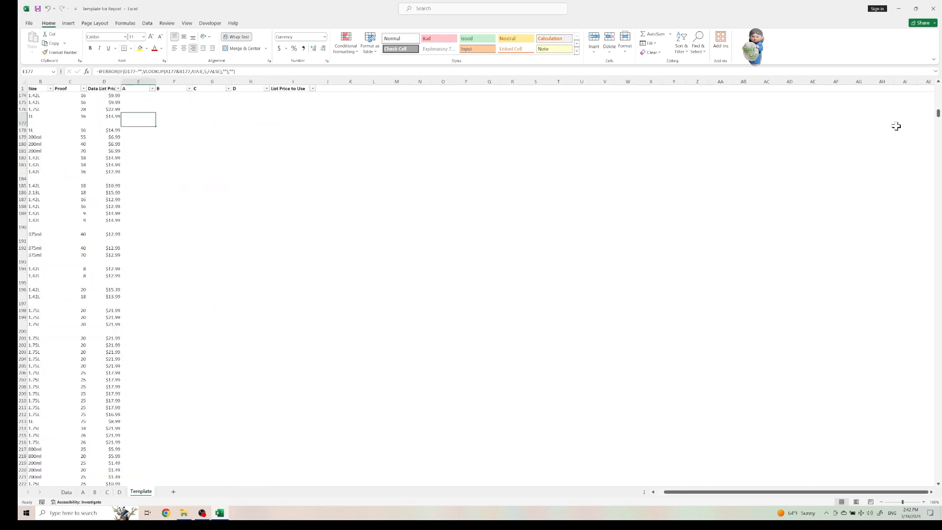
left_click_drag(938, 113, 938, 87)
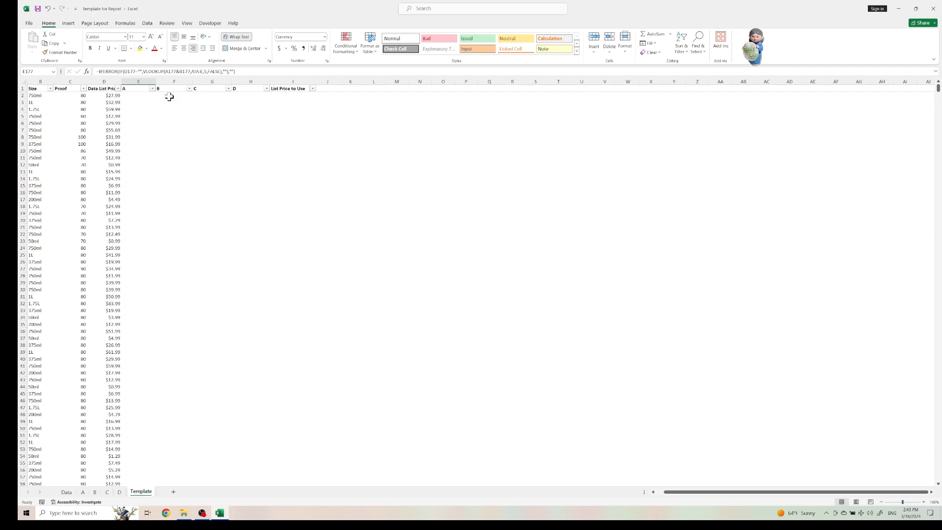
left_click(139, 95)
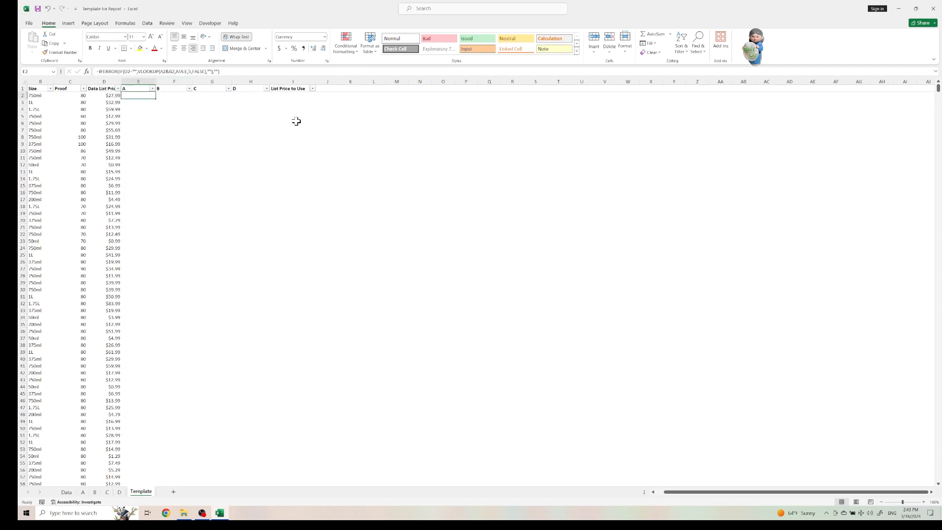
left_click_drag(682, 494, 658, 496)
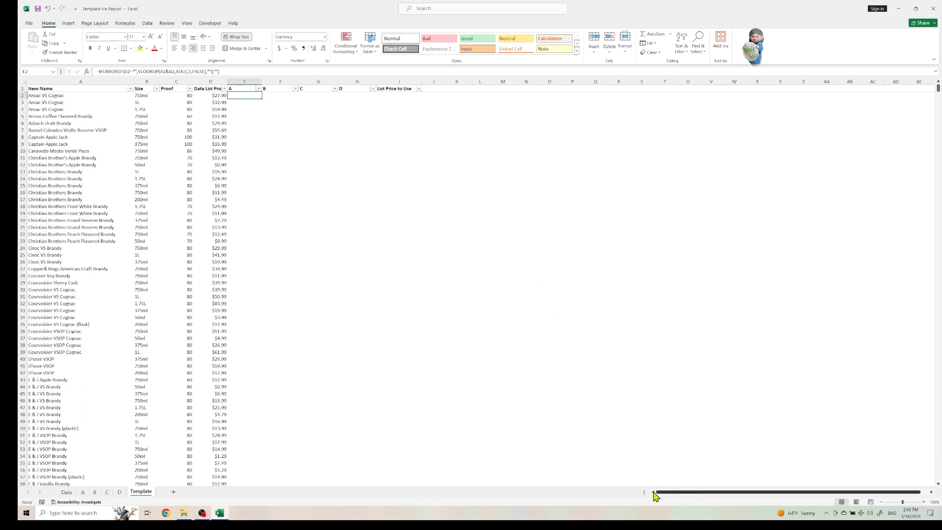
left_click(160, 72)
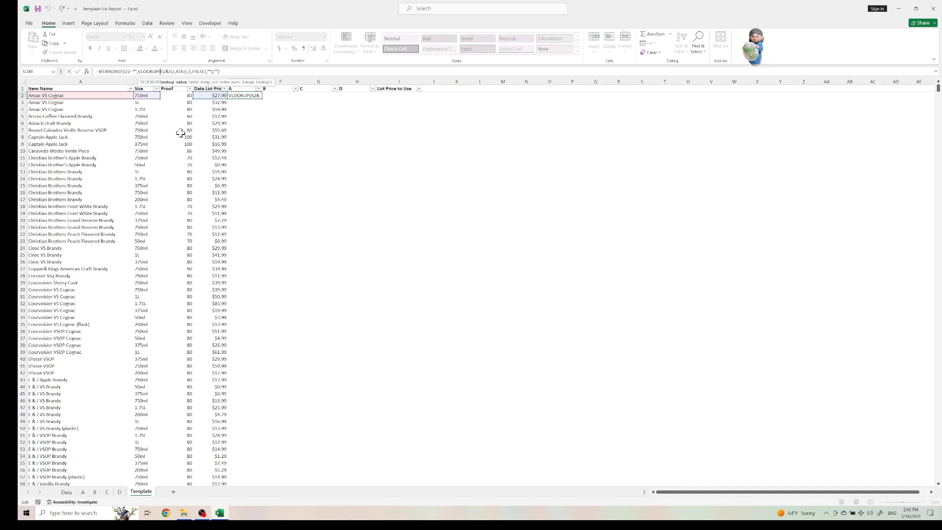
type("$")
left_click(173, 72)
type("$")
key("Return")
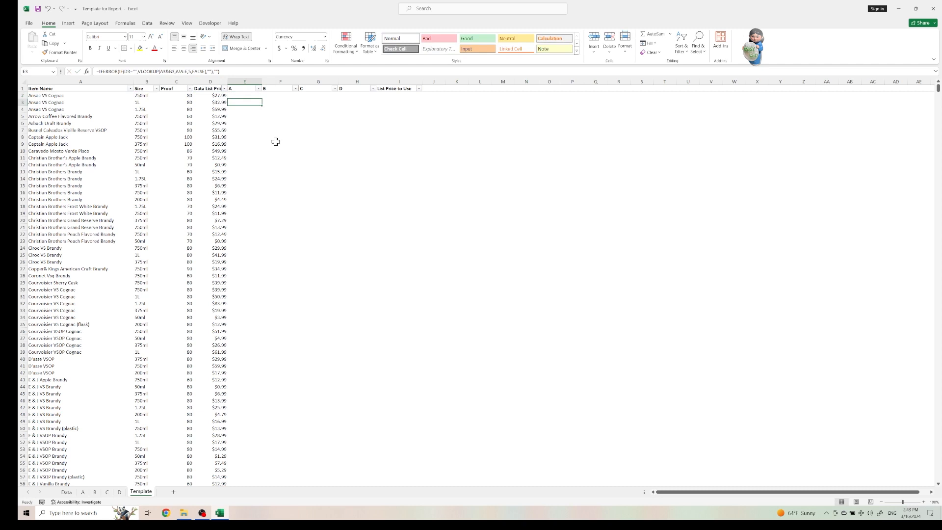
left_click(255, 97)
left_click_drag(263, 98, 374, 99)
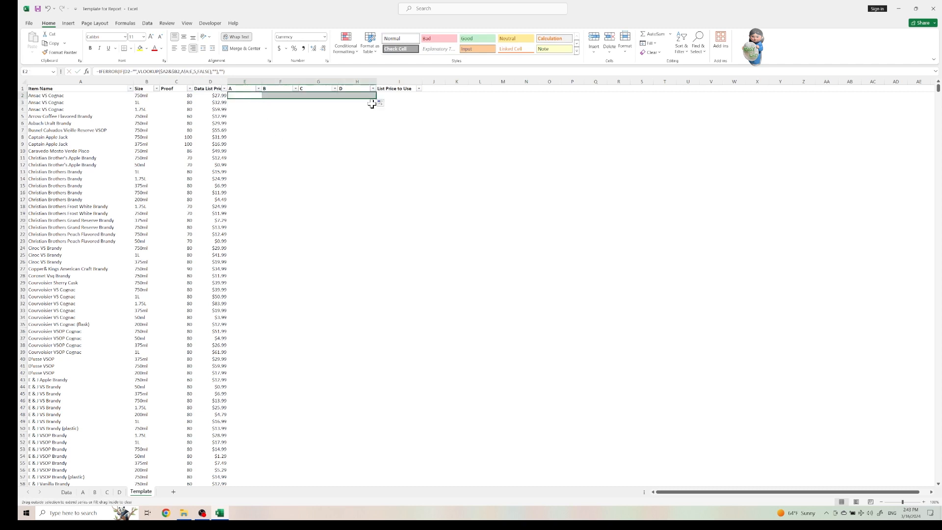
Point the VLOOKUP table array in F2 to columns A:E of sheet B (B!A:E)
left_click(275, 97)
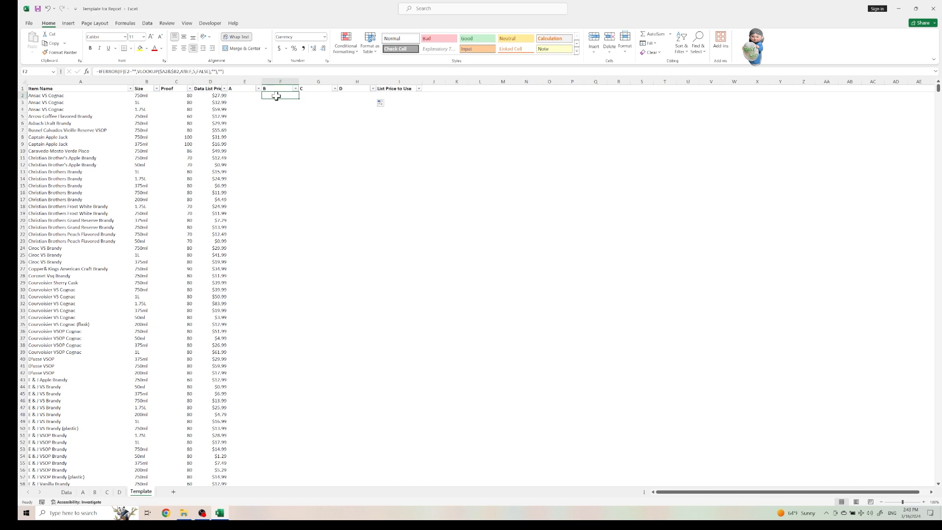
left_click(182, 72)
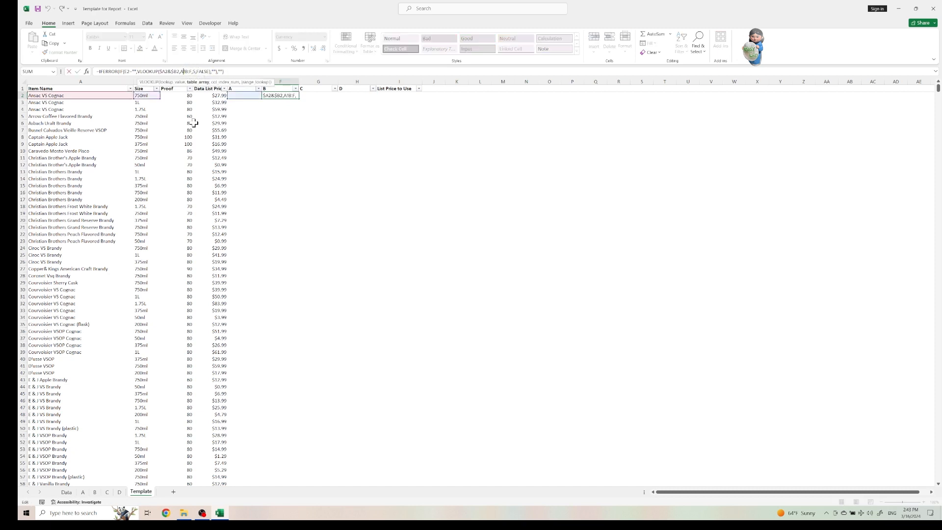
key("Delete")
type("B")
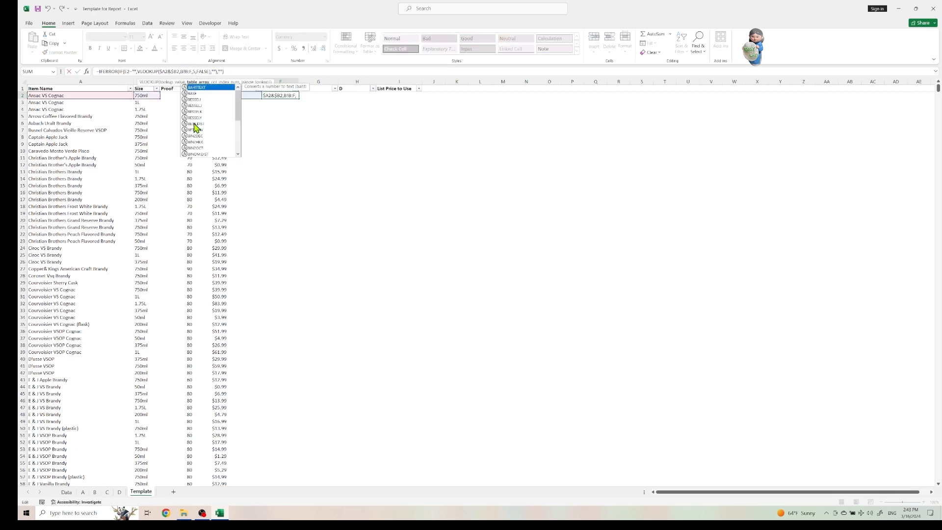
left_click(187, 73)
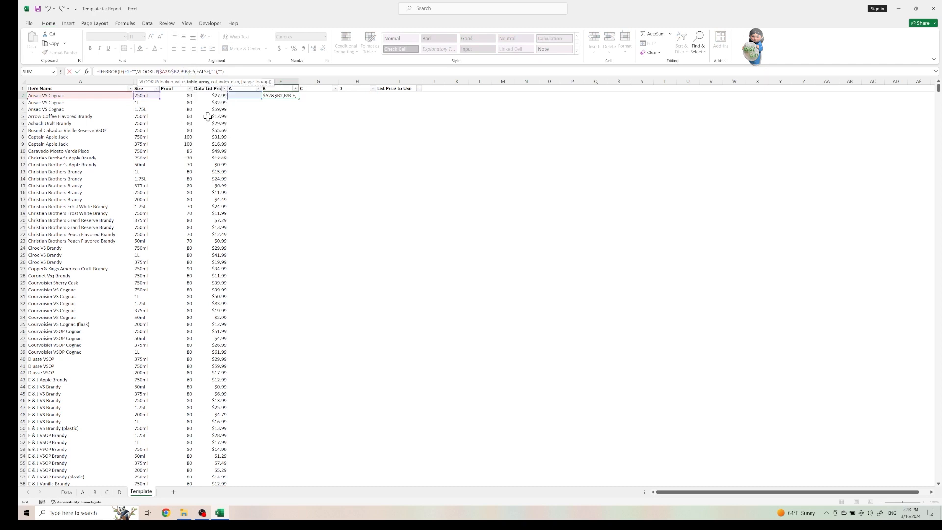
key("Delete")
type("A")
left_click(191, 71)
key("Delete")
type("F")
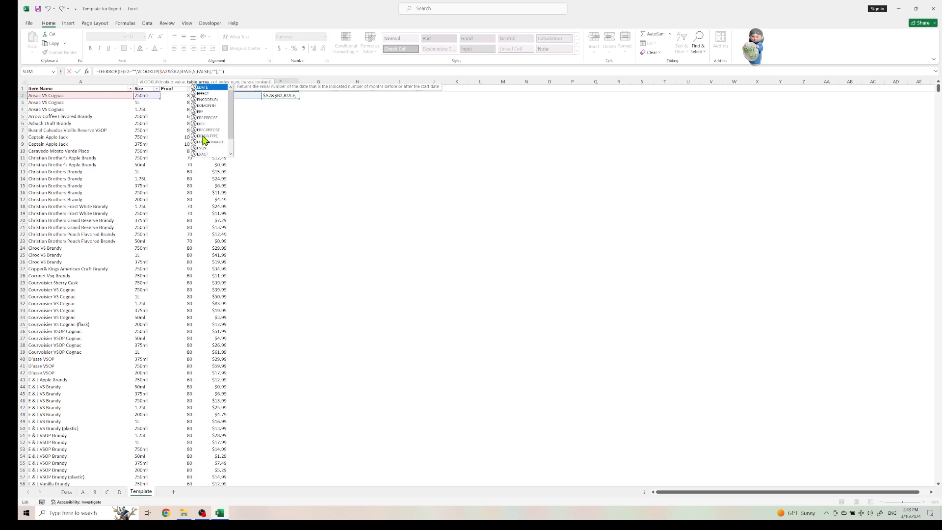
key("Return")
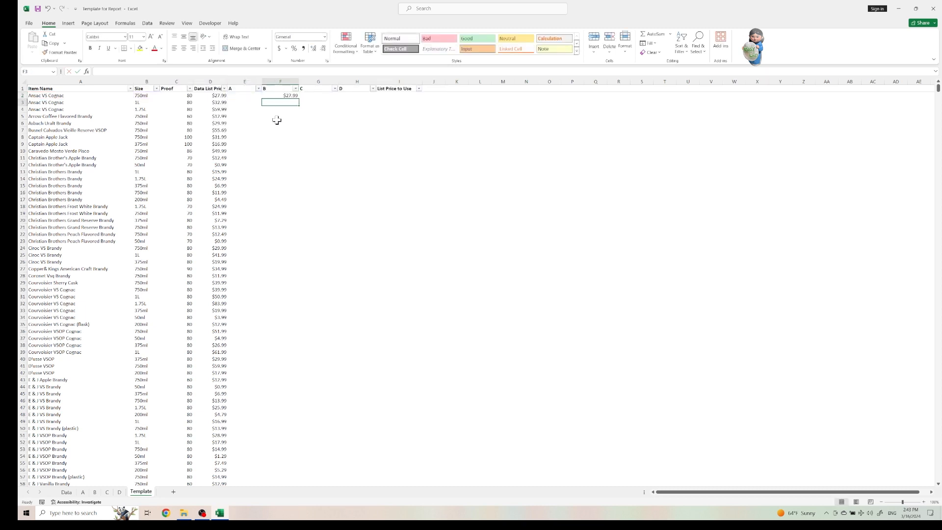
left_click(278, 95)
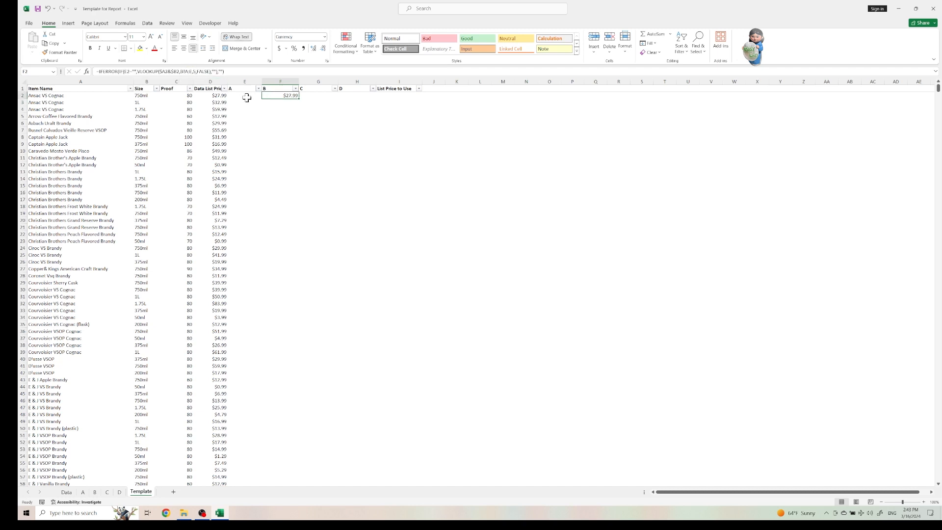
Change the VLOOKUP table array in G2 to columns A:E of sheet C ('C'!A:E)
left_click(311, 95)
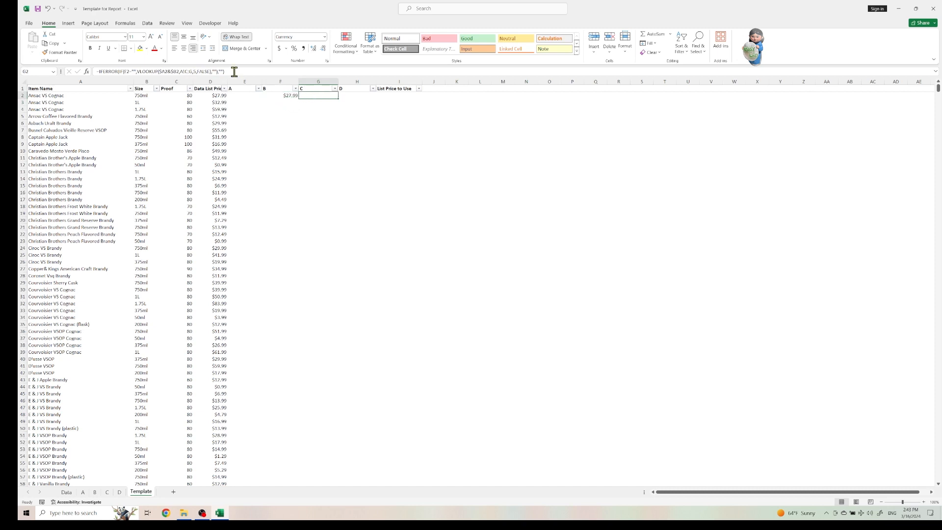
left_click(184, 72)
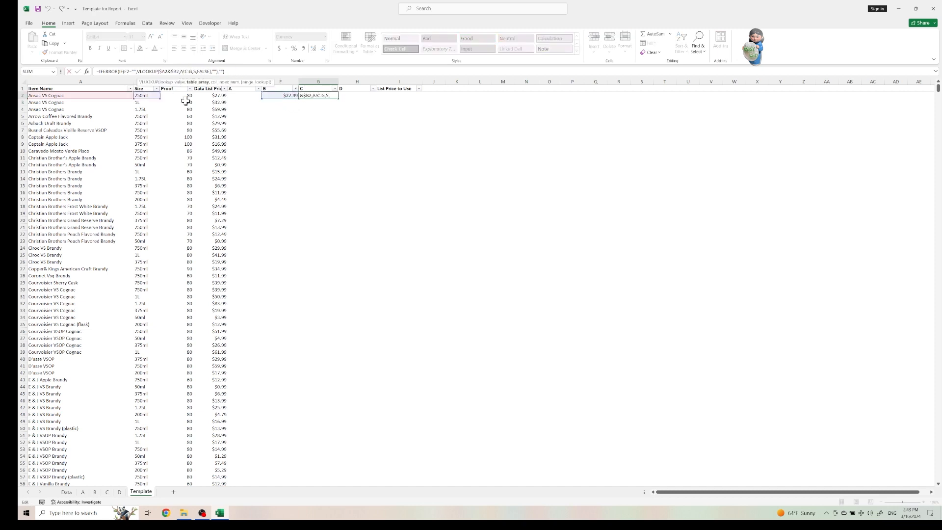
key("BackSpace")
type("C")
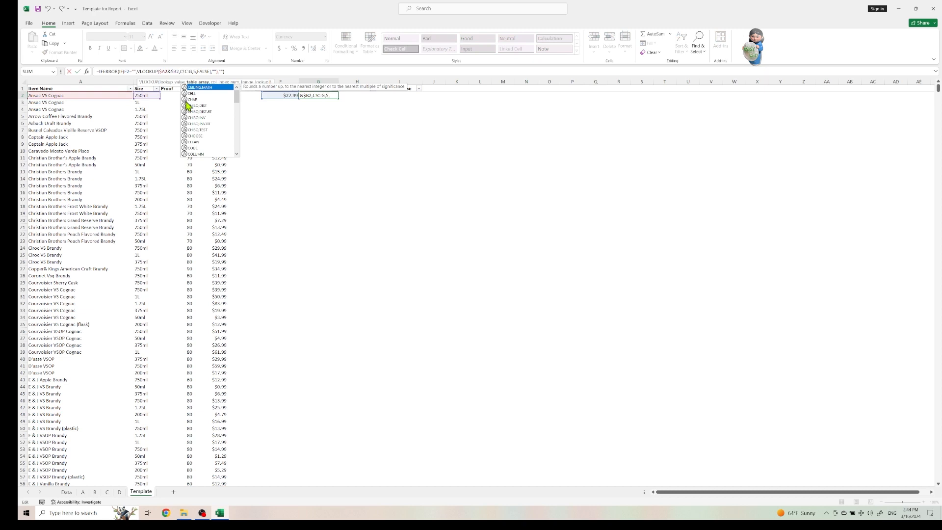
key("Right")
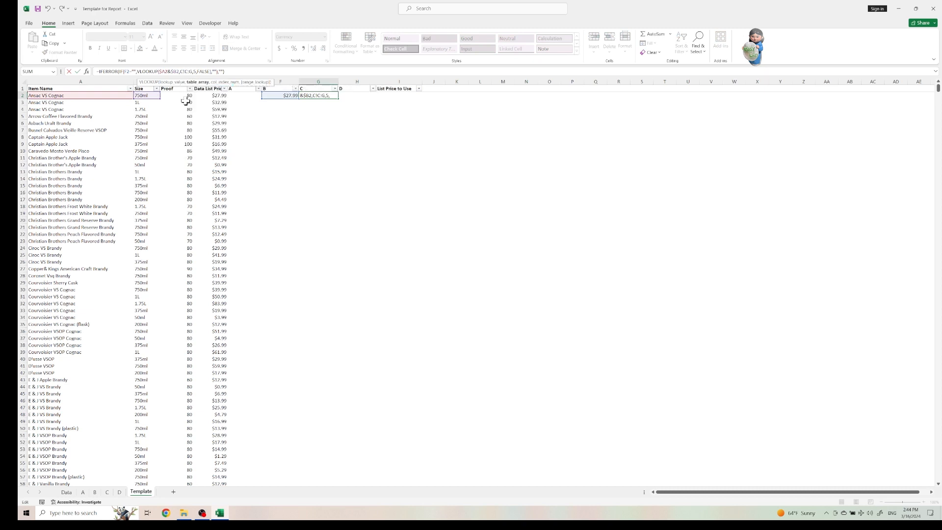
key("Delete")
type("A")
key("Right")
key("Left")
key("BackSpace")
type("G")
key("Return")
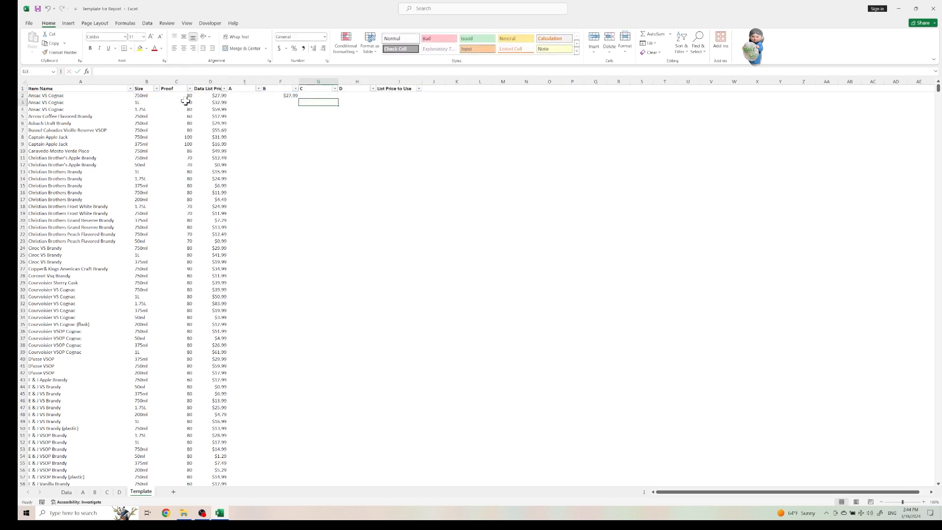
Set the VLOOKUP table array in H2 to sheet D's columns A:E (D!A:E)
left_click(346, 96)
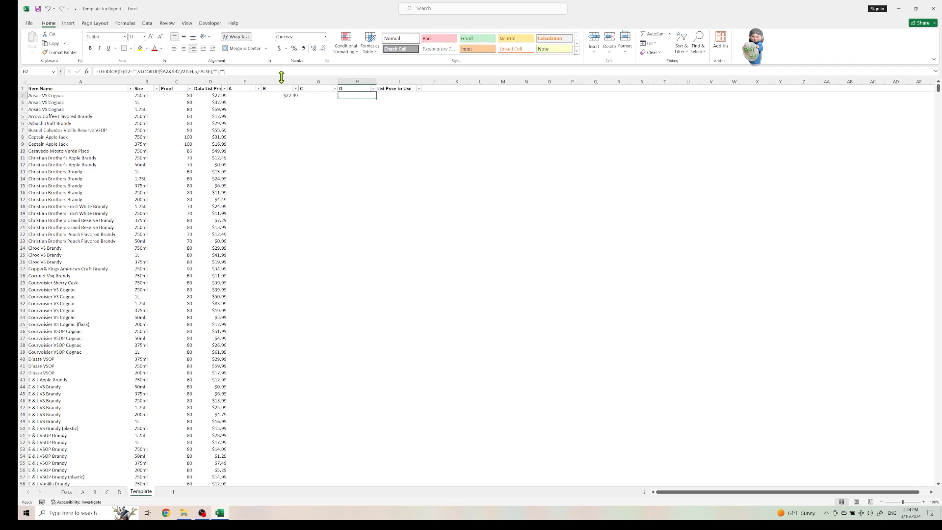
left_click(184, 72)
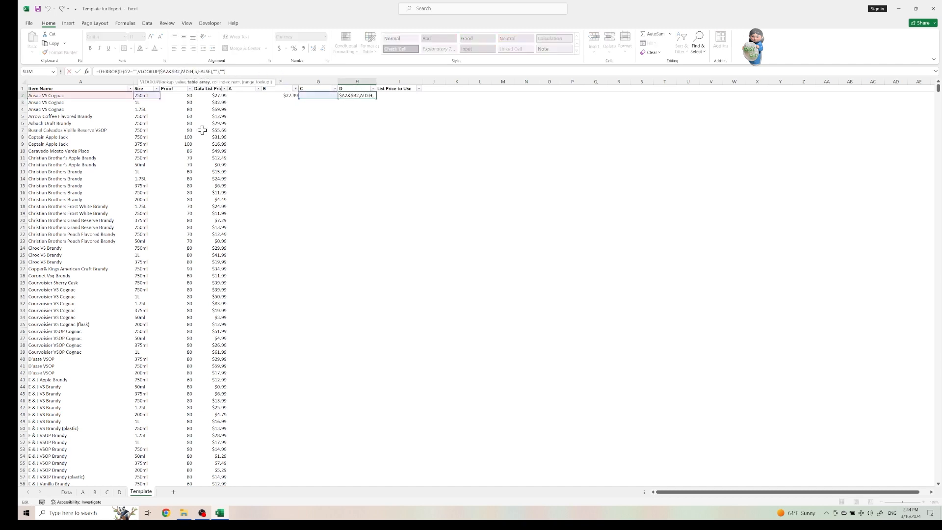
key("Delete")
key("Delete")
type("D")
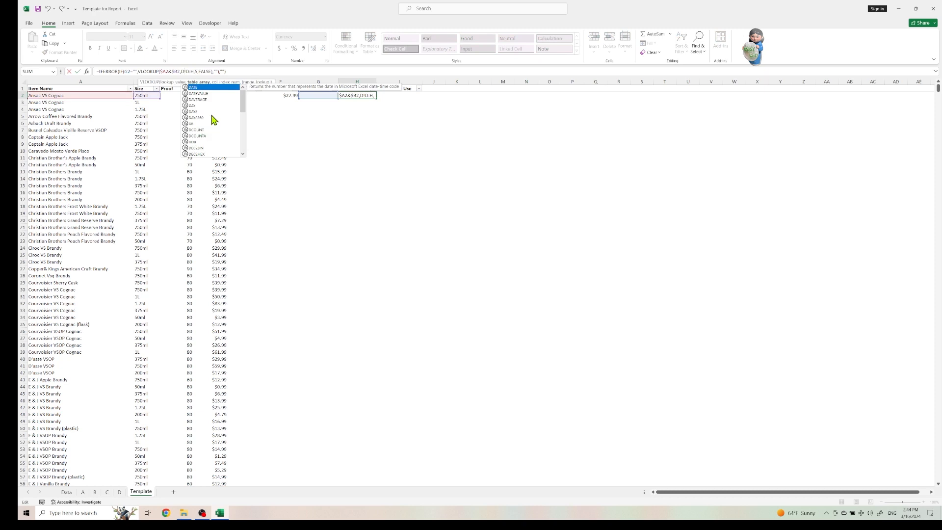
left_click(189, 72)
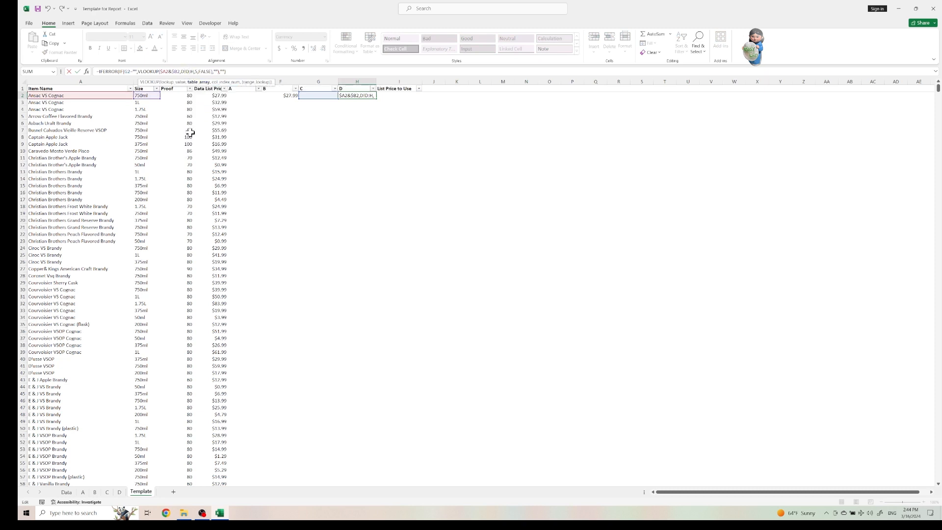
key("BackSpace")
type("A")
key("Right")
key("Delete")
type("E")
key("Return")
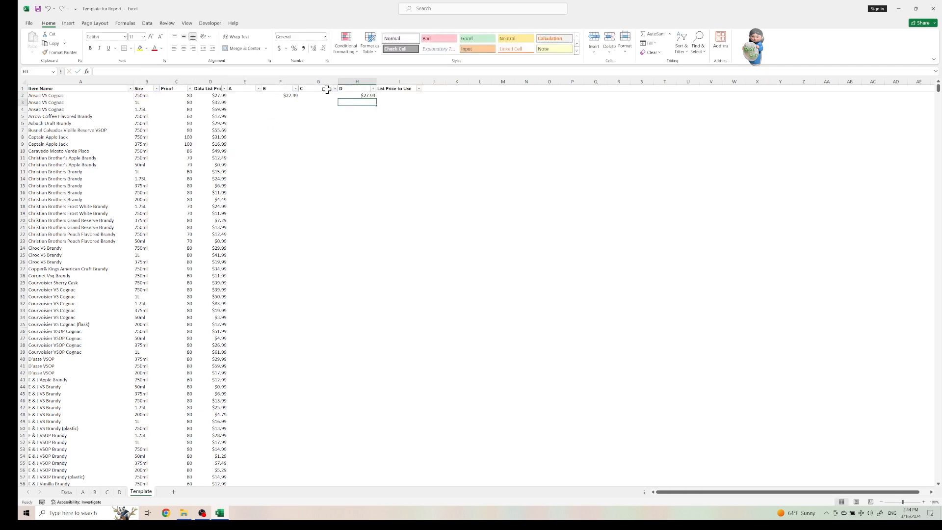
Fill the F2:H2 formulas down columns F to H
left_click_drag(283, 96, 374, 102)
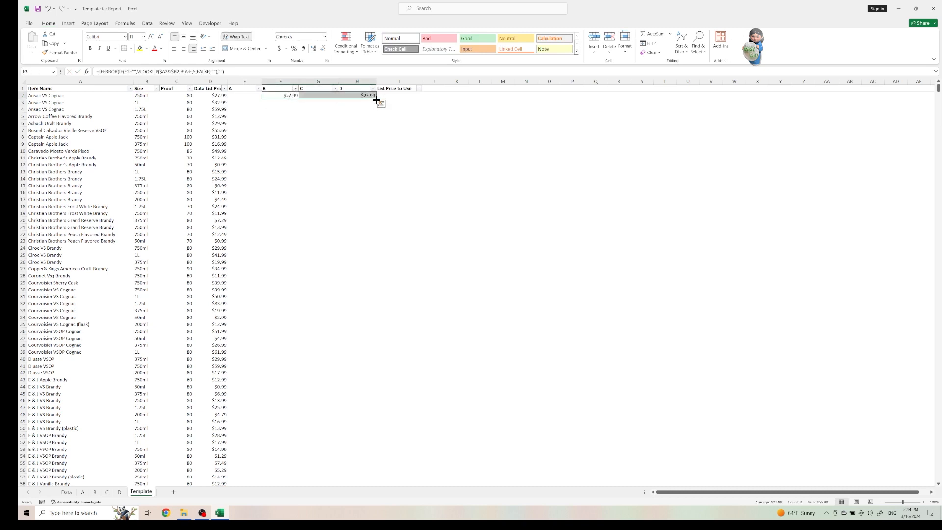
double_click(376, 99)
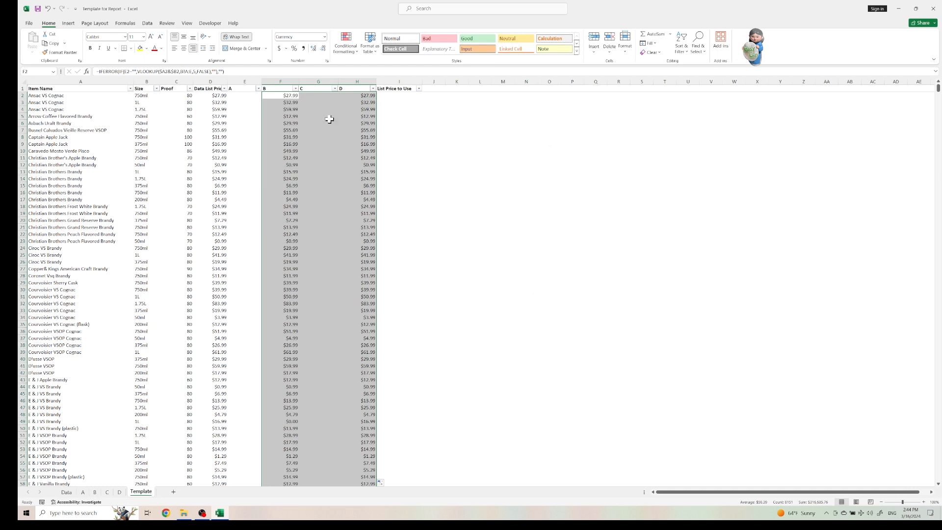
Correct the IF test in F2 so it checks whether the Data list price in D2 is empty (D2="")
left_click(276, 96)
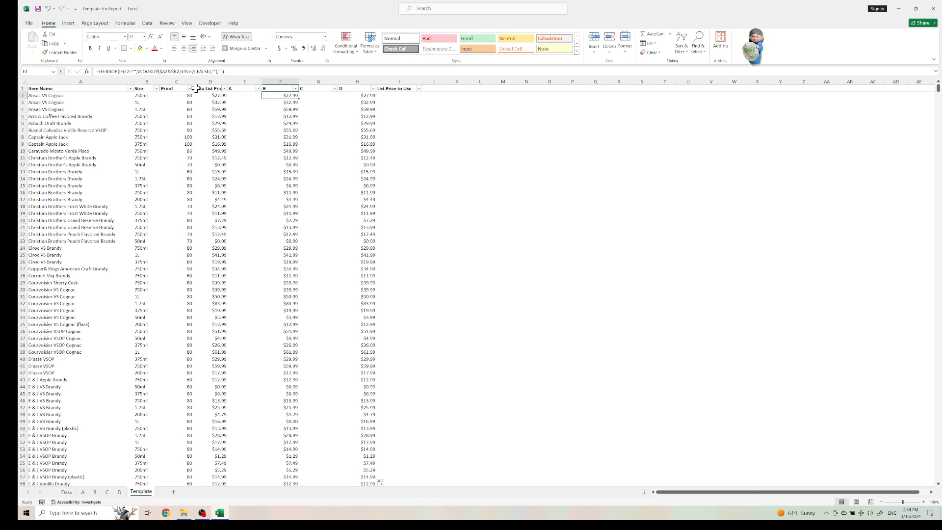
left_click(128, 72)
key("BackSpace")
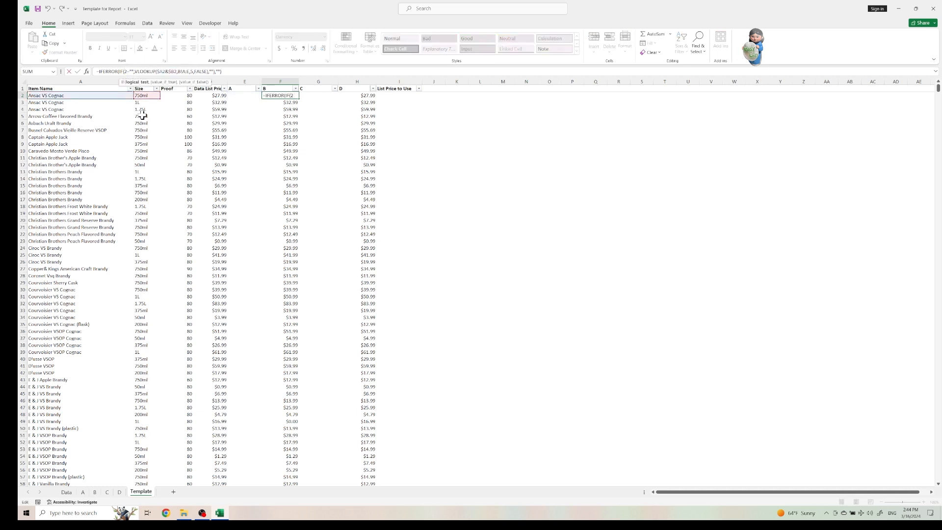
type("D")
key("Return")
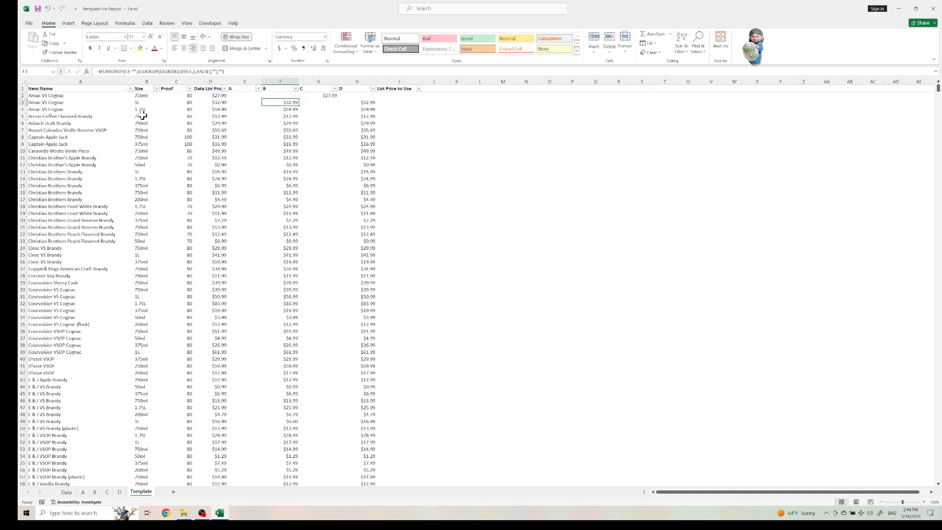
Change the cell tested by the IF function in G2 to D2
left_click(309, 95)
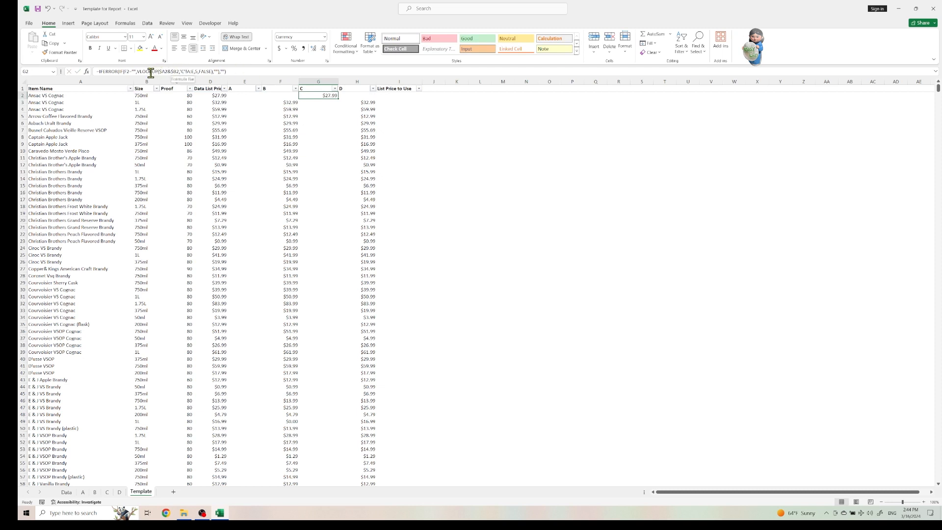
left_click(127, 73)
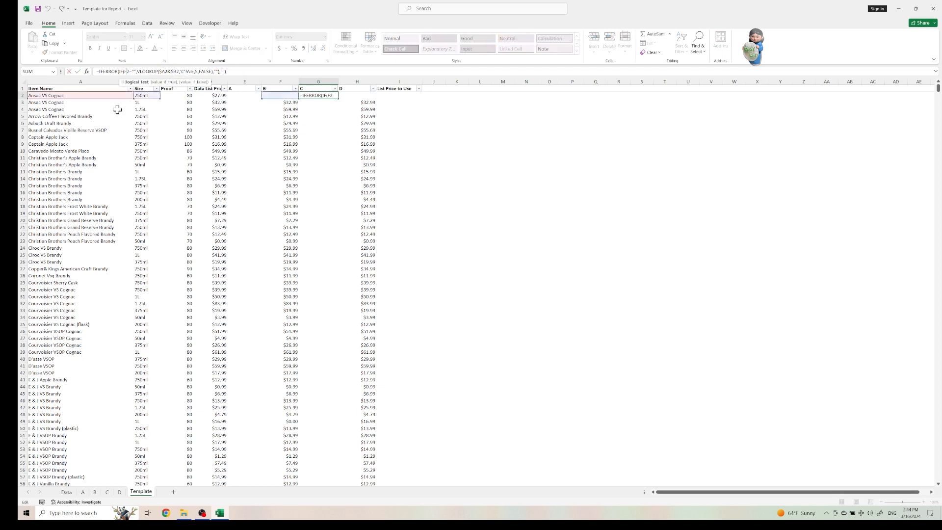
key("BackSpace")
type("D")
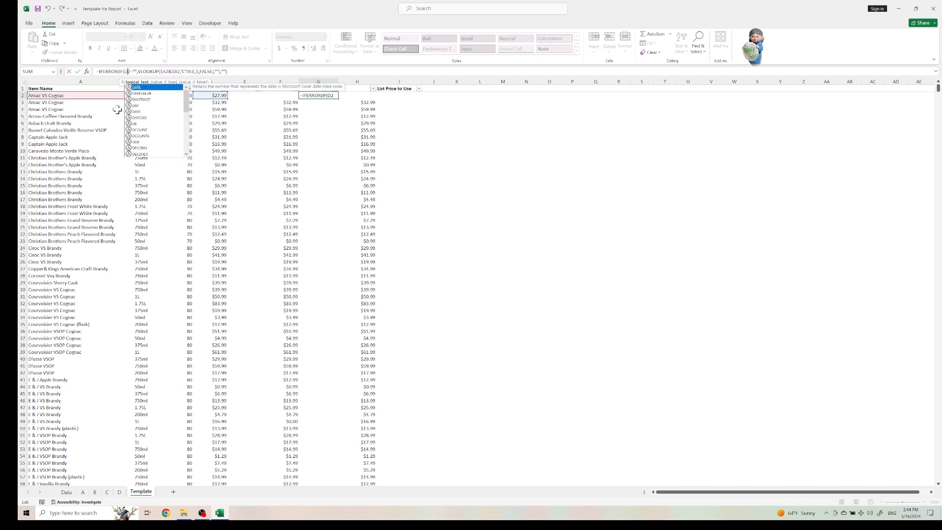
key("Return")
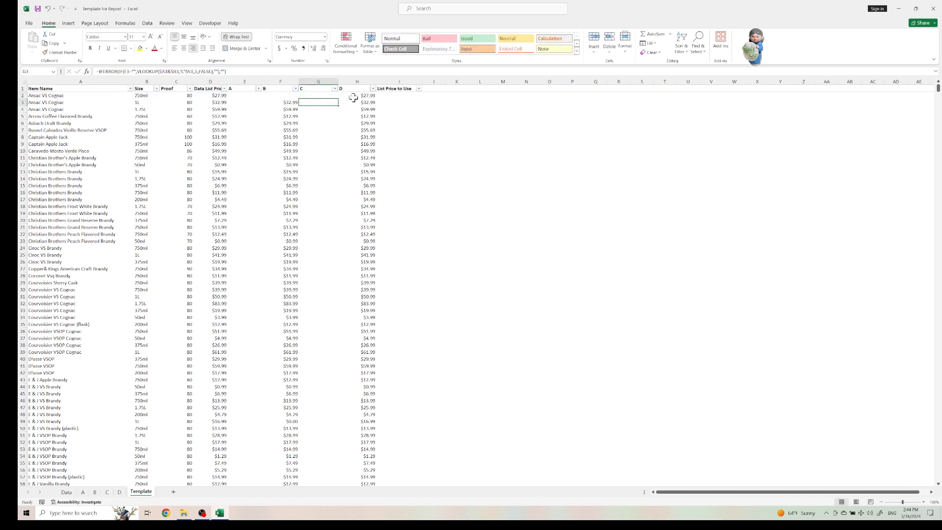
Make the IF function in H2 test D2 for an empty value
left_click(354, 96)
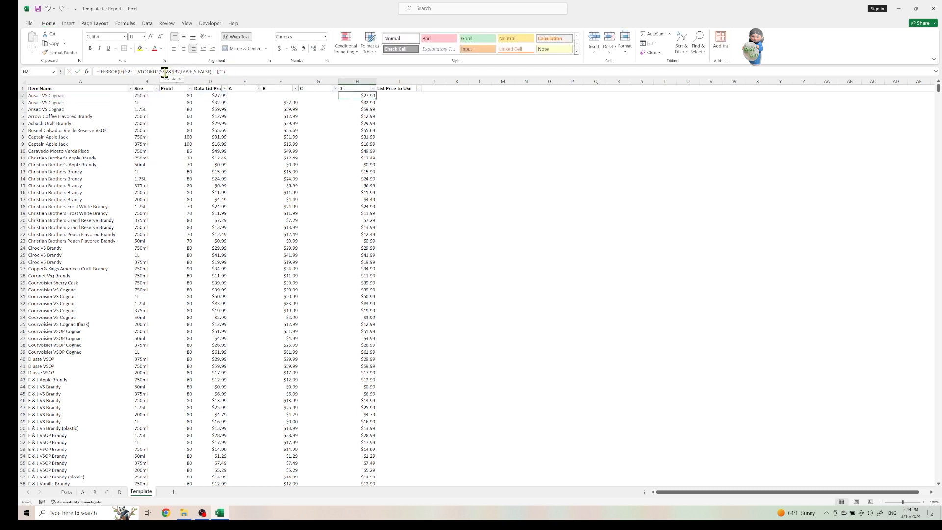
left_click(128, 72)
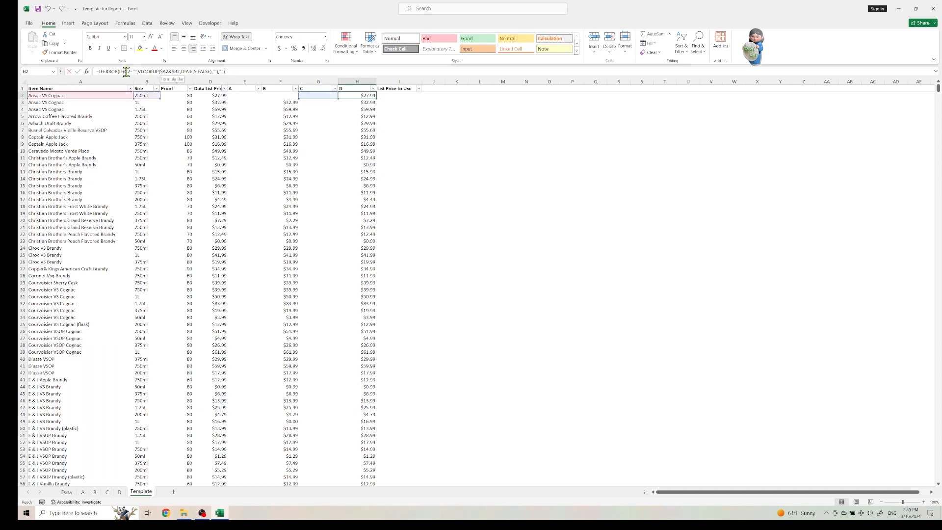
key("BackSpace")
type("D")
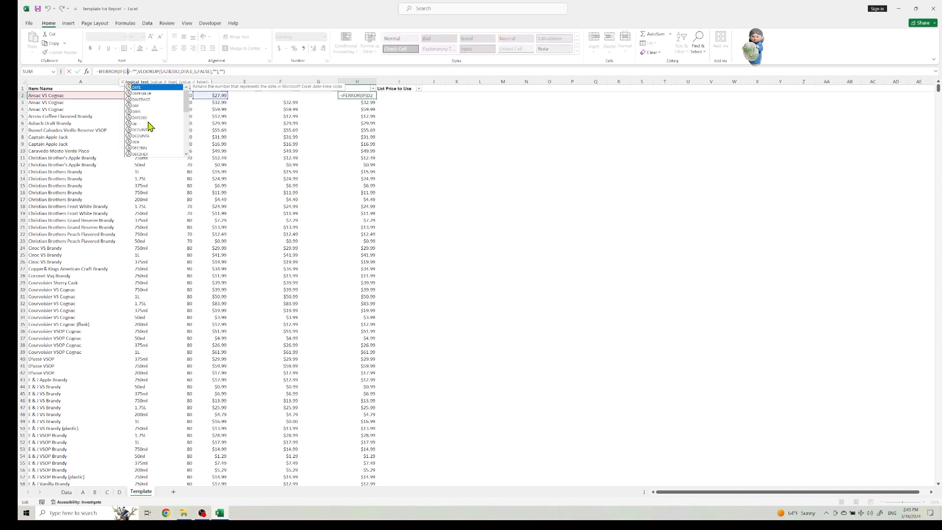
key("Return")
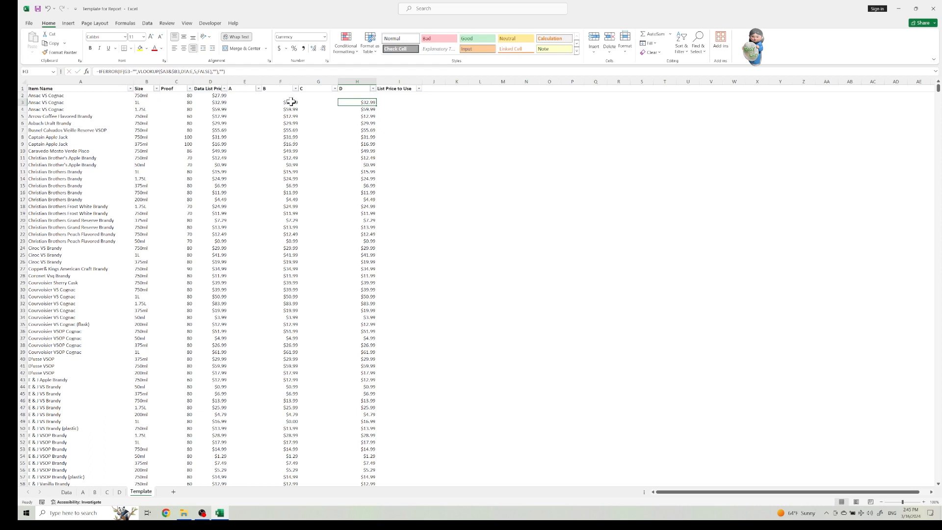
Fill the corrected F2:H2 formulas down their columns and check the values listed in the B, C and D column filters
left_click_drag(275, 95, 346, 94)
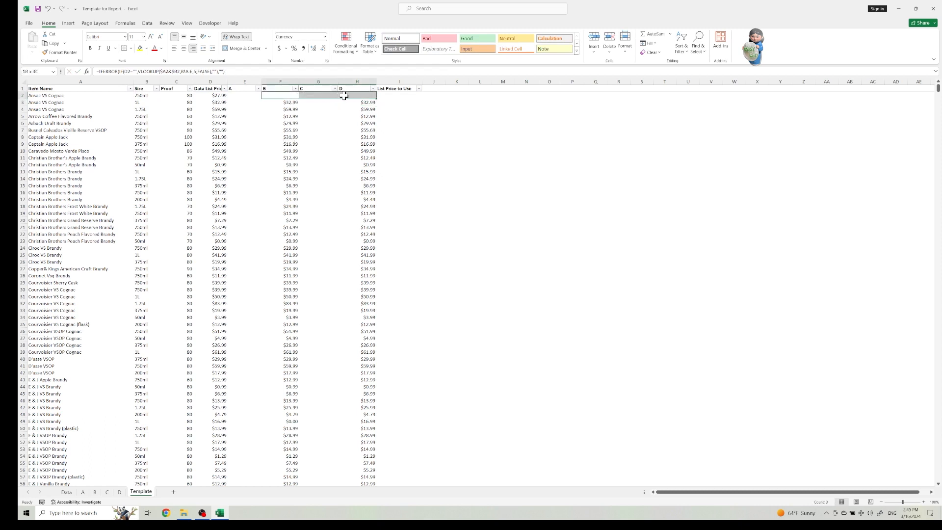
double_click(377, 100)
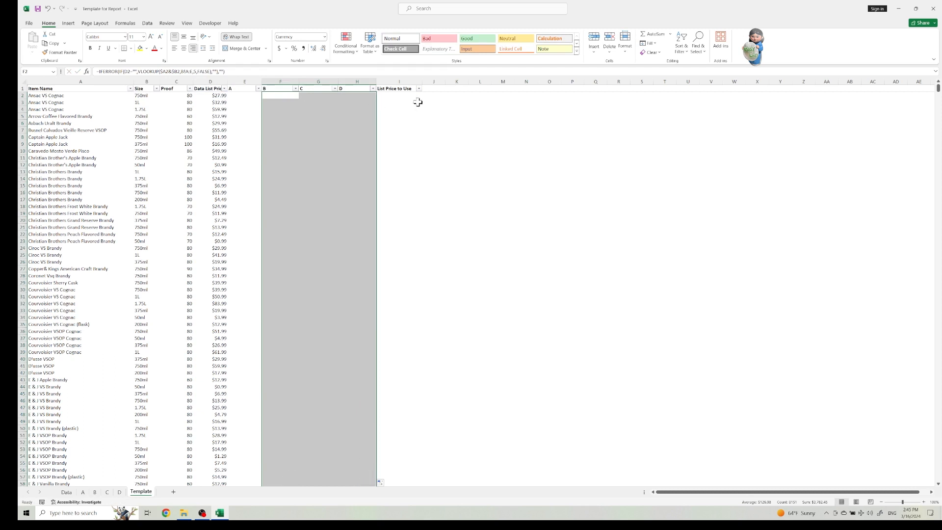
left_click(296, 88)
left_click(296, 89)
left_click(334, 89)
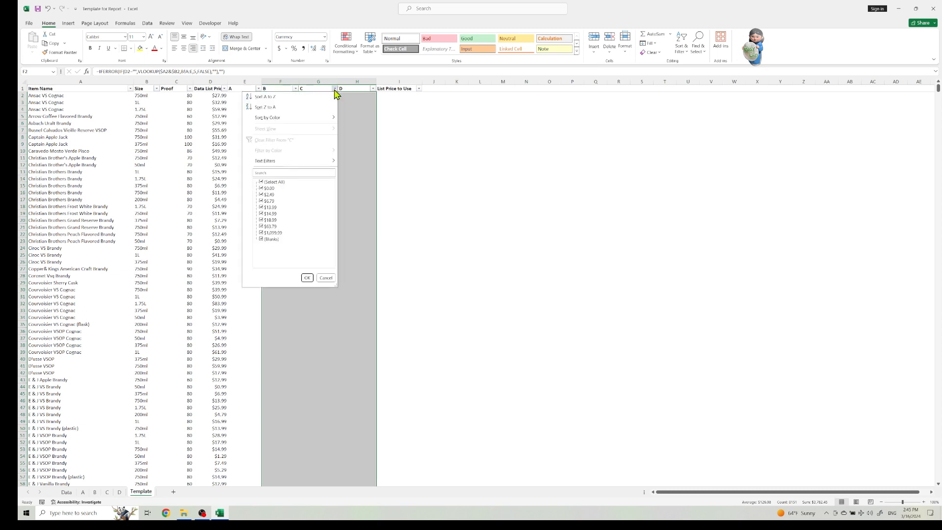
left_click(335, 89)
left_click(372, 89)
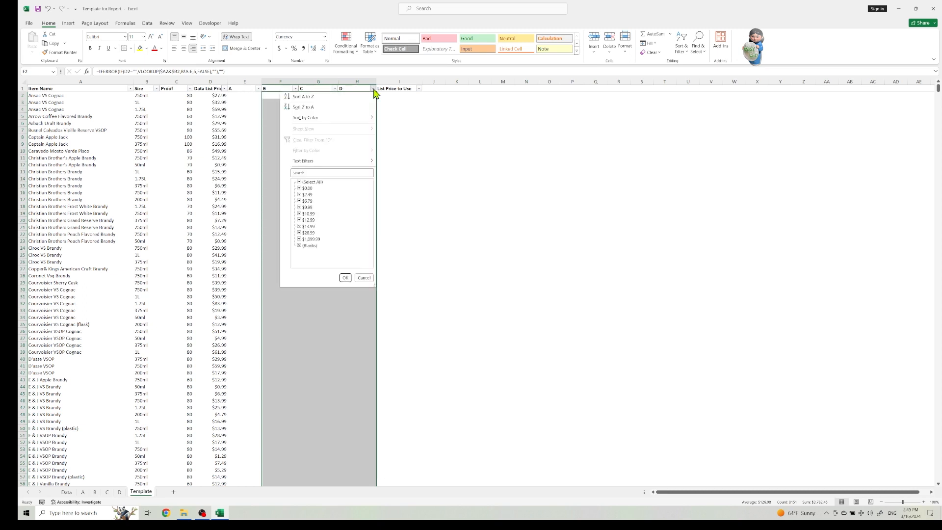
left_click(373, 88)
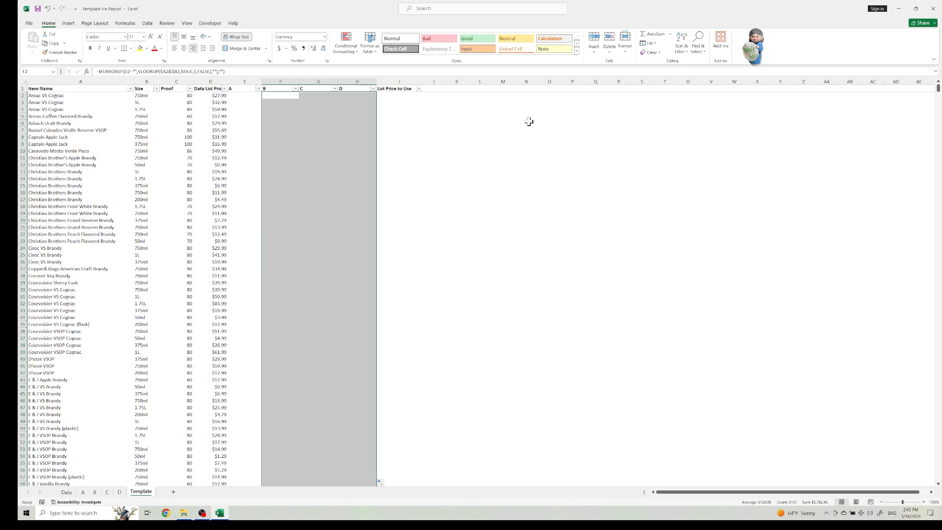
Filter the Template sheet's Data List Price column to show only the rows with blank values
left_click(529, 121)
left_click(403, 96)
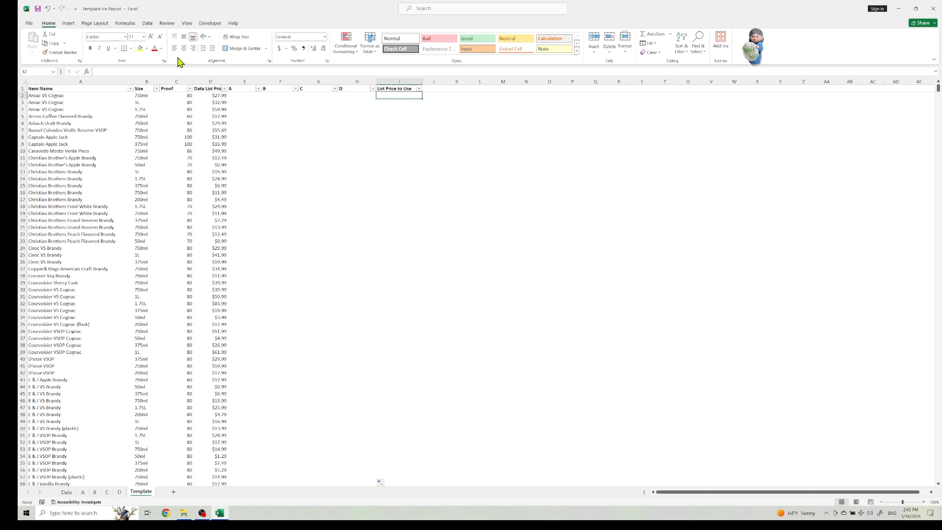
left_click(224, 89)
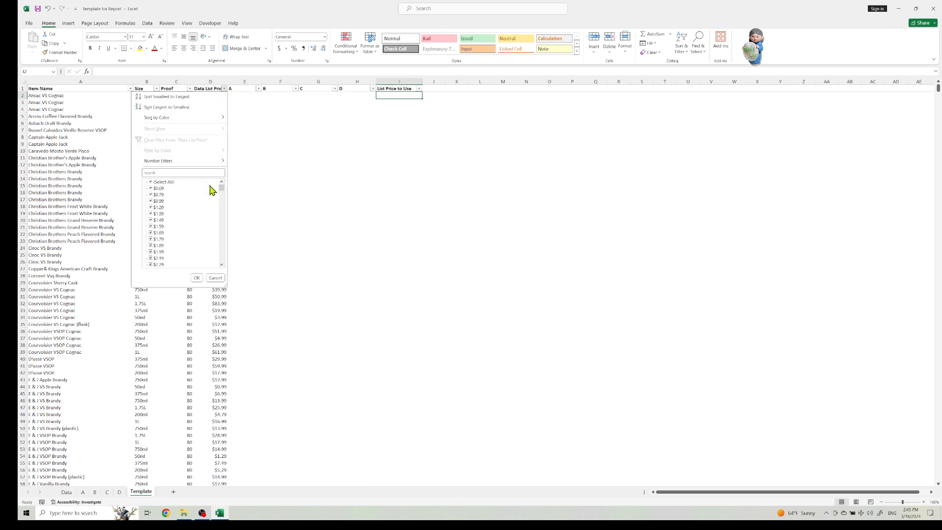
left_click(152, 183)
left_click_drag(219, 191, 234, 270)
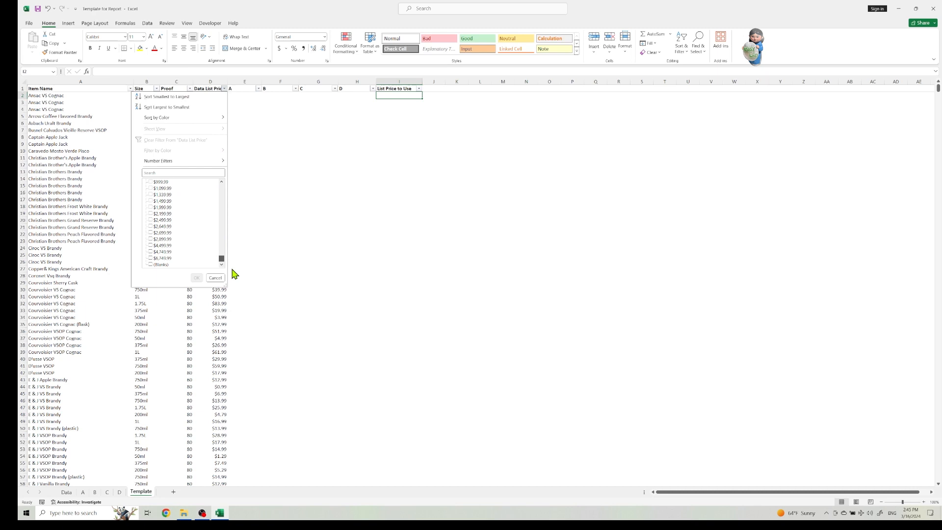
left_click(162, 265)
left_click(196, 277)
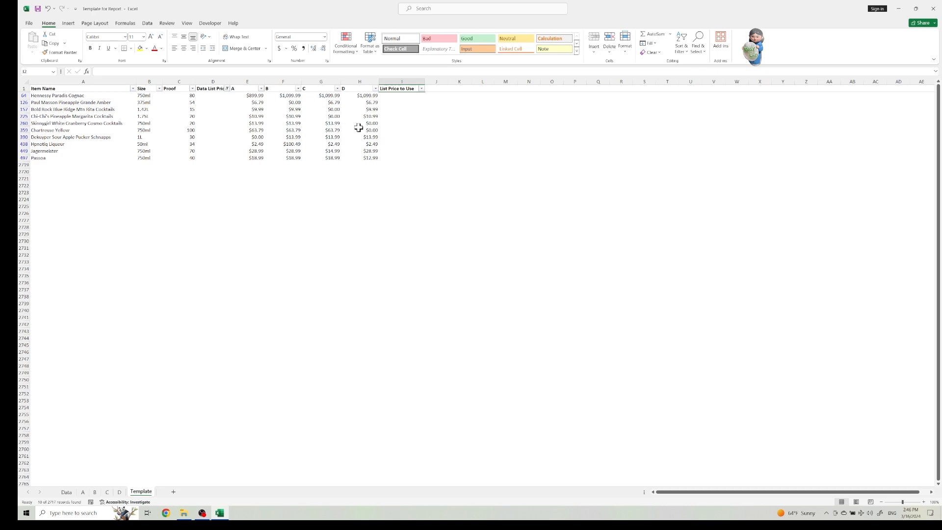
Enter 1099.99 as the List Price to Use for the Hennessy Paradis Cognac in row 64, and look over the Data sheet before returning to Template
left_click(402, 96)
type("1099.99")
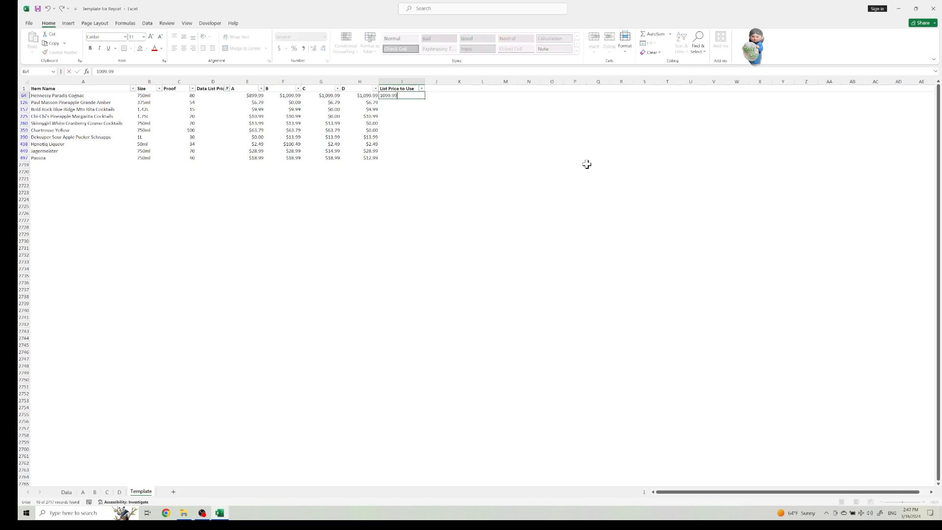
key("Return")
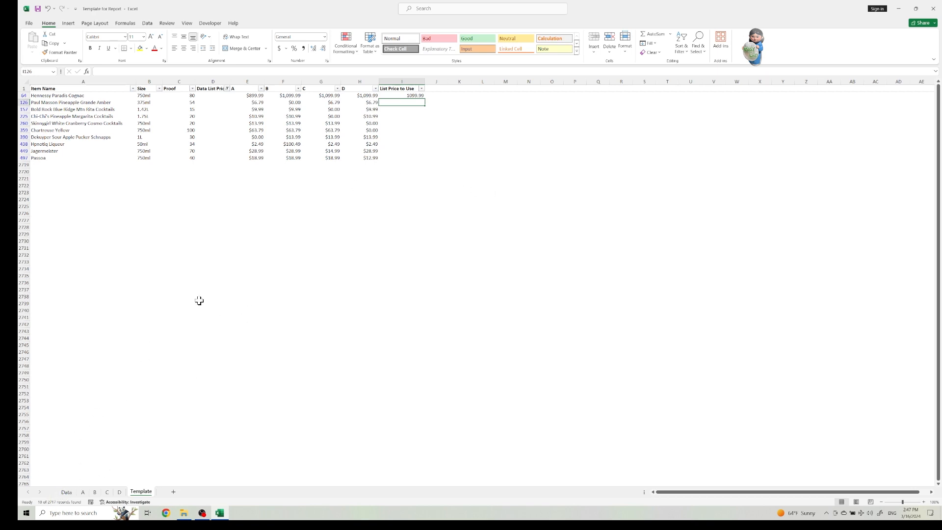
left_click(69, 493)
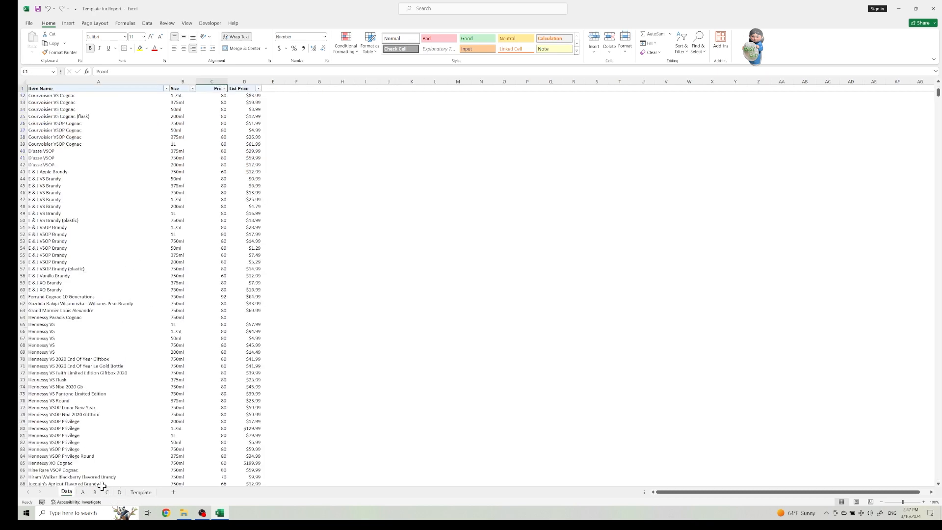
left_click(142, 493)
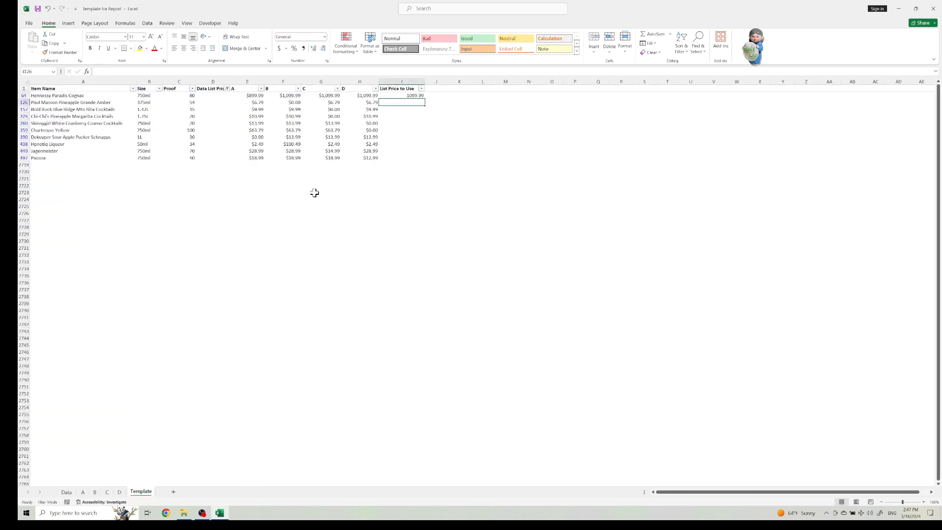